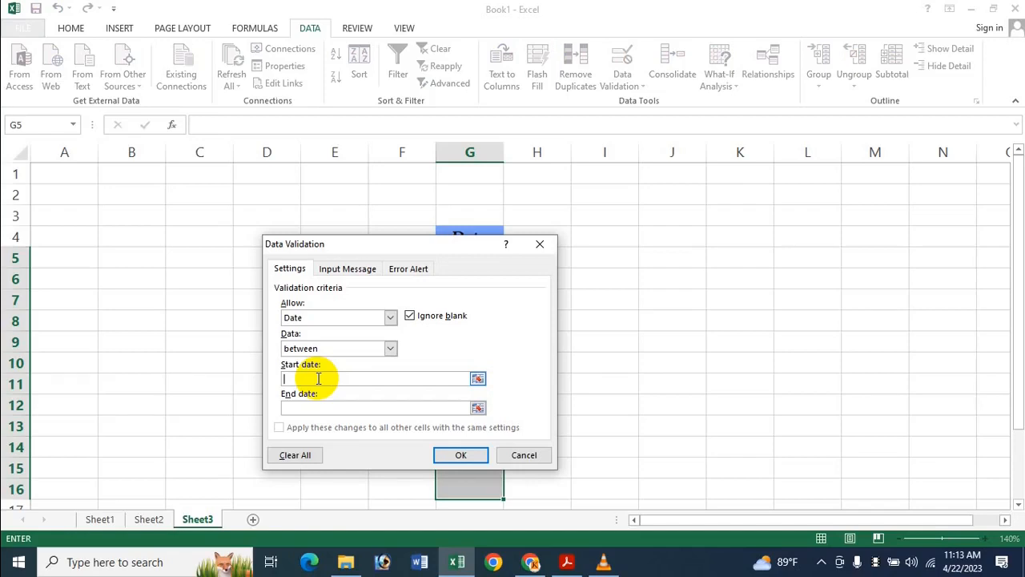
Step: Set the date validation rule's start date to 1/1/2022 and end date to 1/1/2023, and apply it to the selected cells
{"action": "type", "text": "1/1/20"}
{"action": "type", "text": "0"}
{"action": "type", "text": "22"}
{"action": "left_click", "coordinate": [314, 408]}
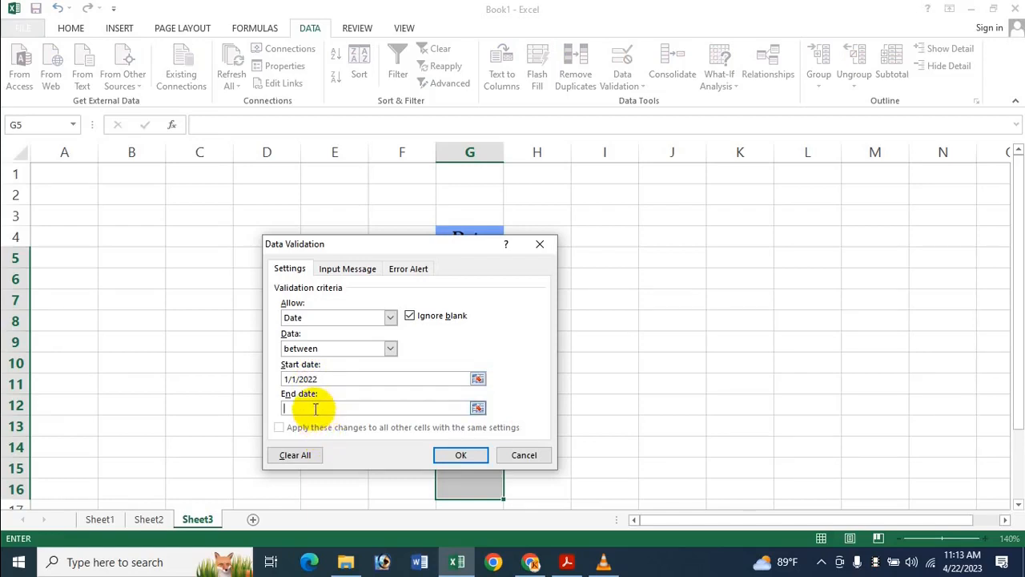
{"action": "type", "text": "1/1/2023"}
{"action": "key", "text": "Return"}
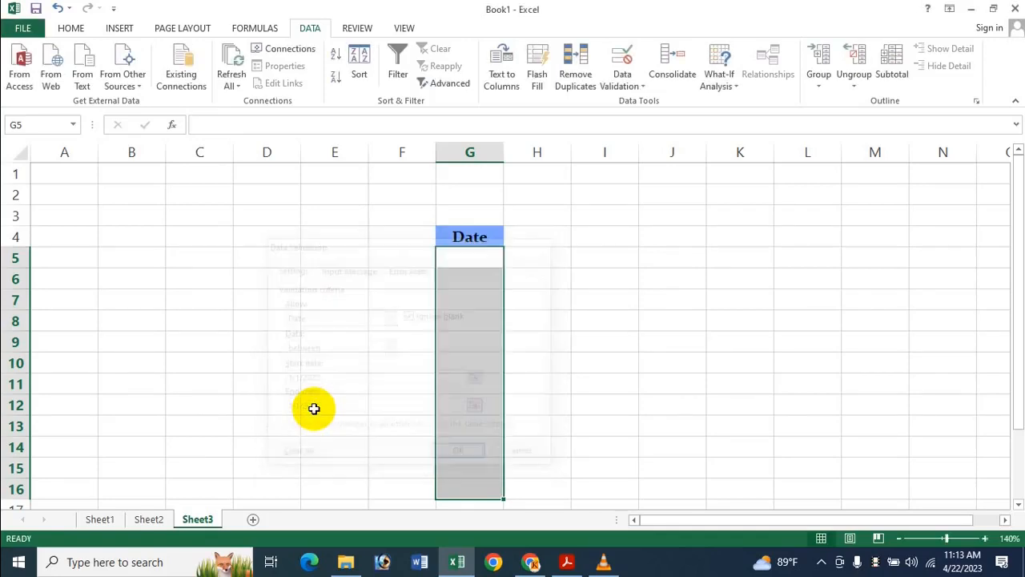
Step: Enter the dates 1/1/2022 in cell G5 and 1/1/2023 in cell G6 to test the validation rule
{"action": "left_click", "coordinate": [491, 254]}
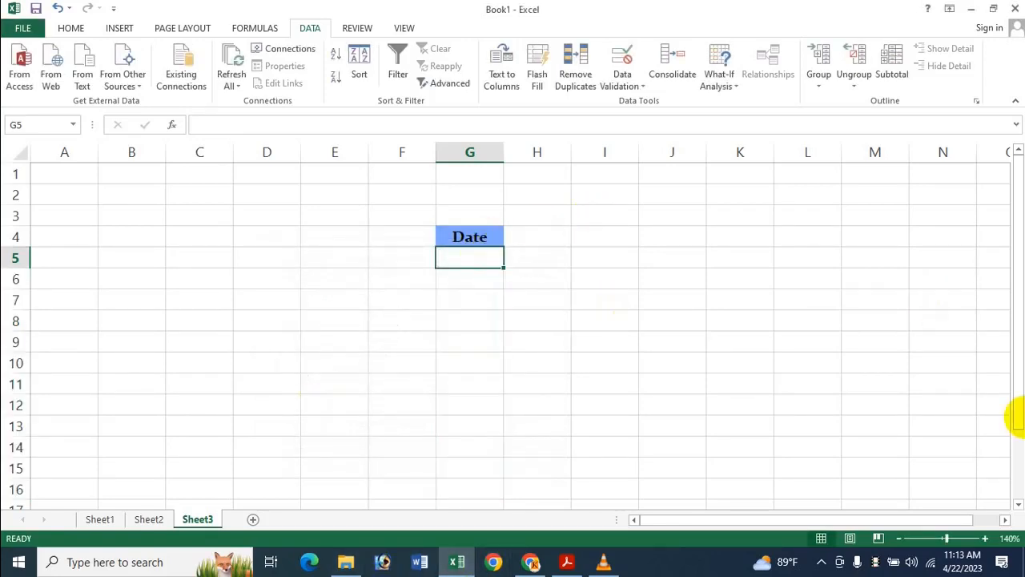
{"action": "type", "text": "1/2"}
{"action": "key", "text": "BackSpace"}
{"action": "key", "text": "BackSpace"}
{"action": "key", "text": "BackSpace"}
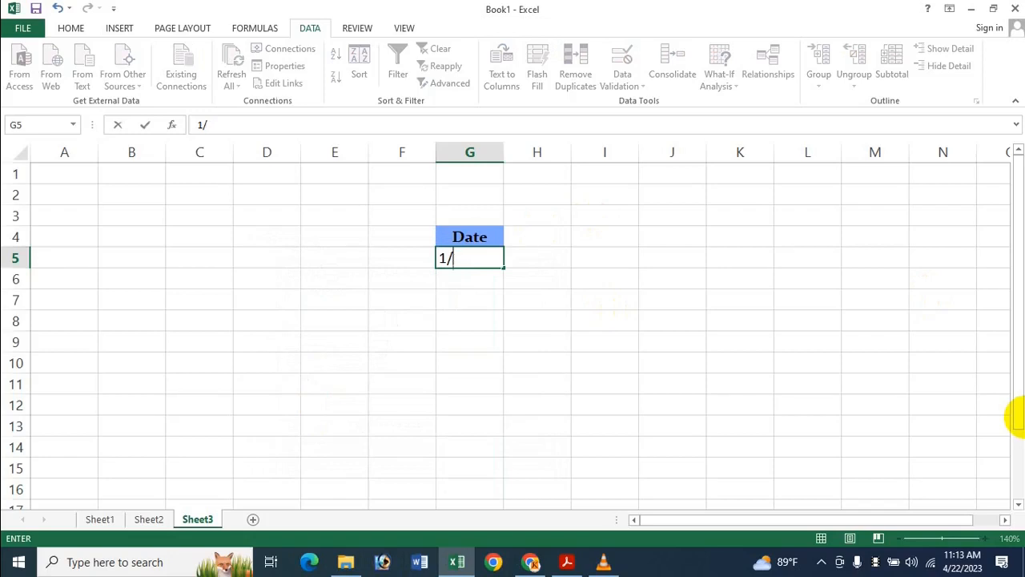
{"action": "type", "text": "1/1/2022"}
{"action": "key", "text": "Return"}
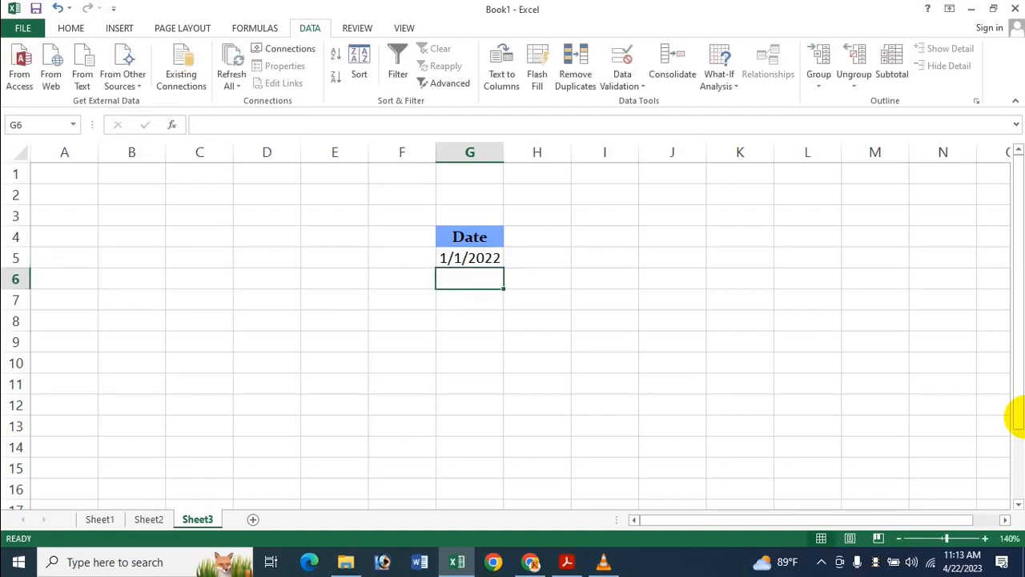
{"action": "type", "text": "1/1/2"}
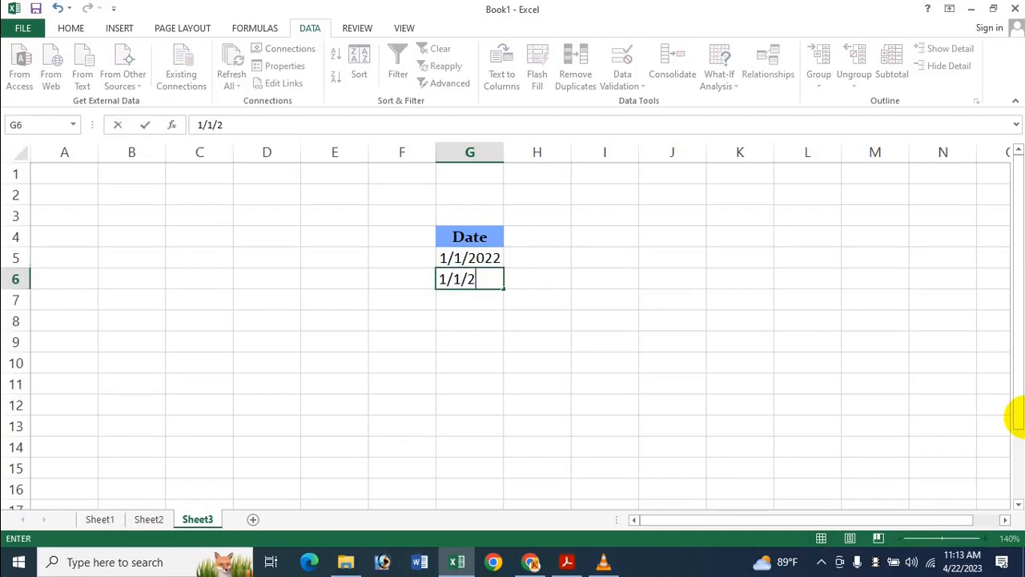
{"action": "type", "text": "023"}
{"action": "key", "text": "Return"}
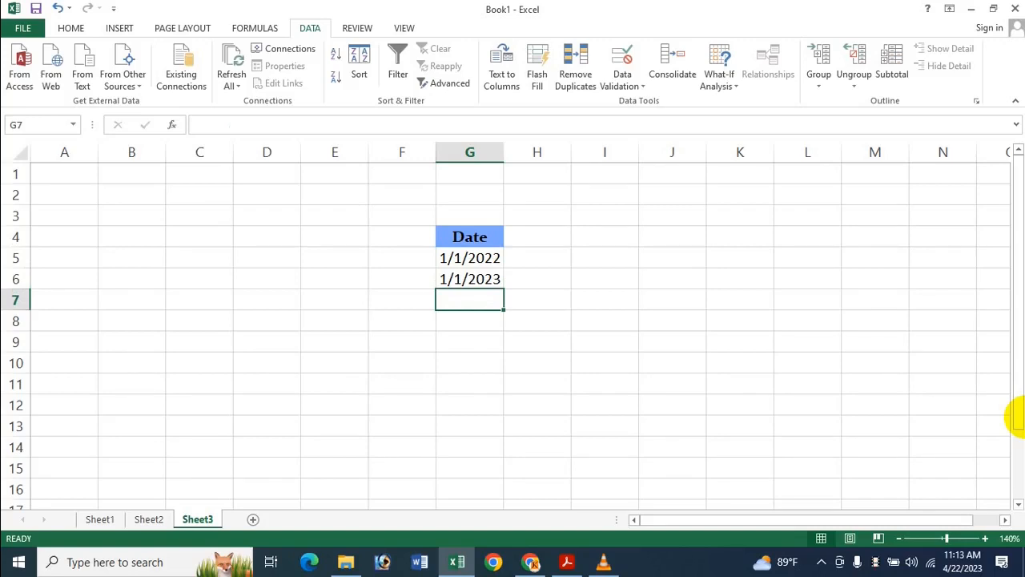
Step: Try to enter the out-of-range date 1/1/2021 in cell G7 and dismiss the alert
{"action": "type", "text": "1/1/"}
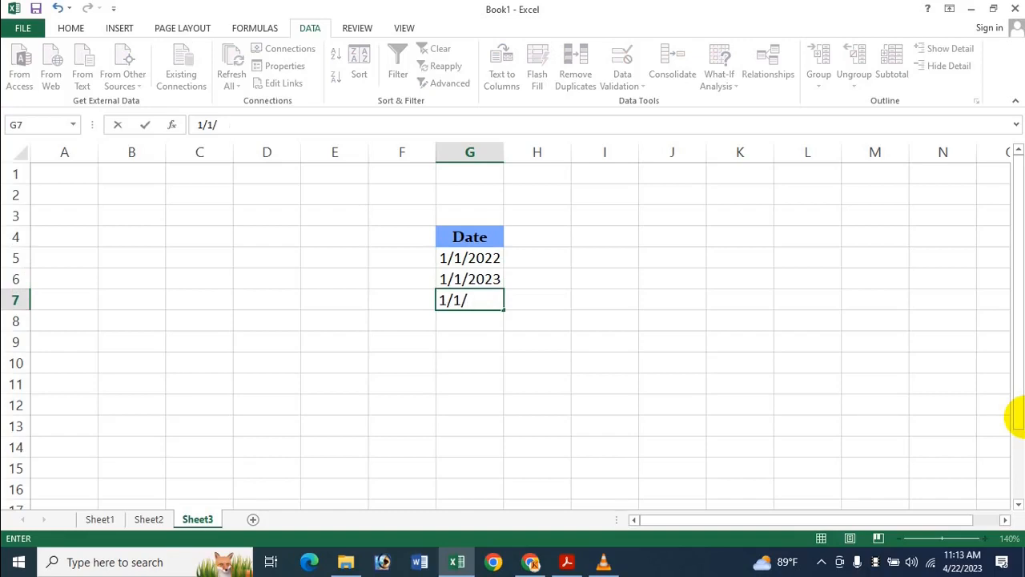
{"action": "type", "text": "2021"}
{"action": "key", "text": "Return"}
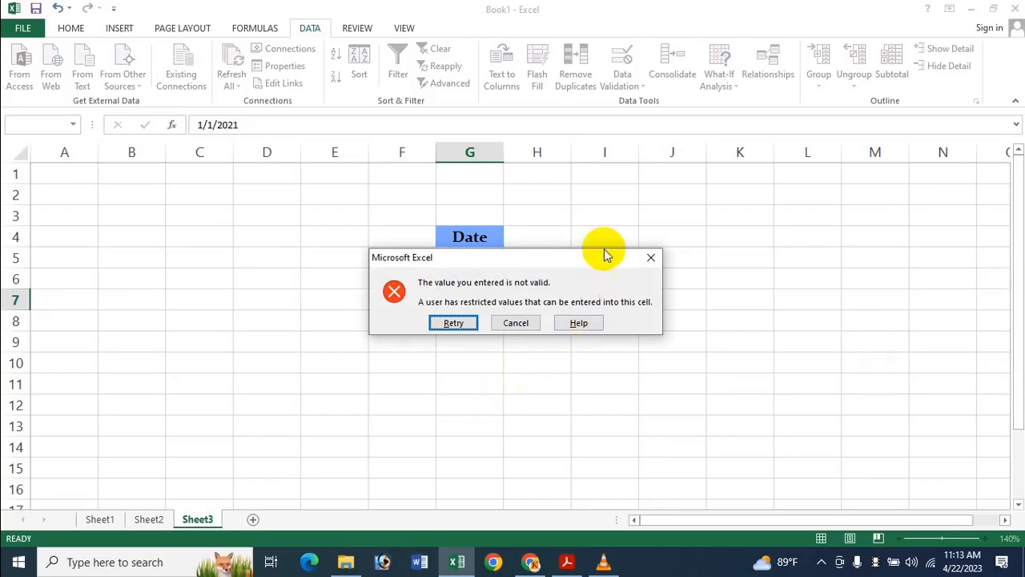
{"action": "left_click", "coordinate": [650, 257]}
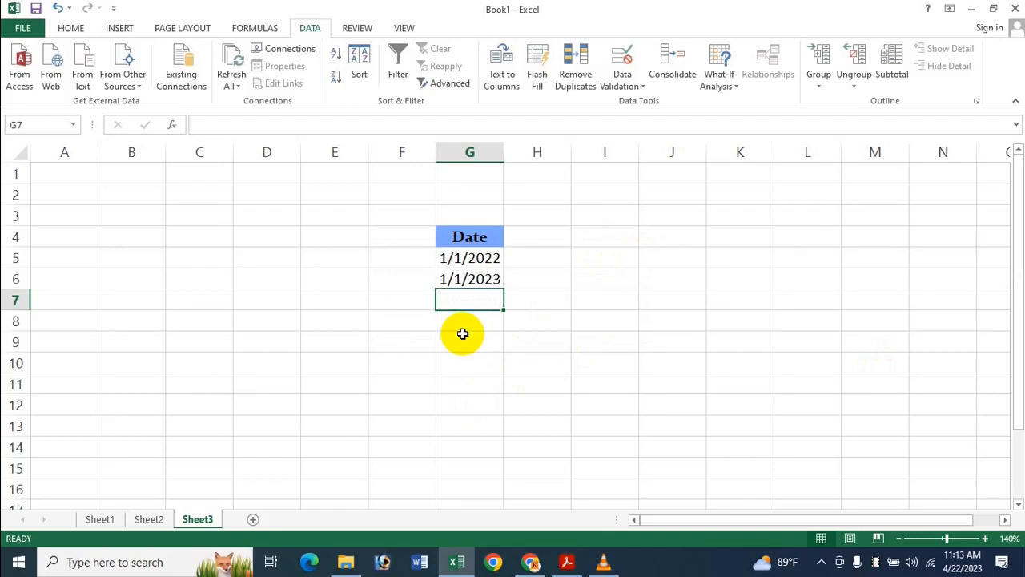
Step: Try to enter the out-of-range date 1/1/2024 in cell G7 and dismiss the alert
{"action": "type", "text": "1/"}
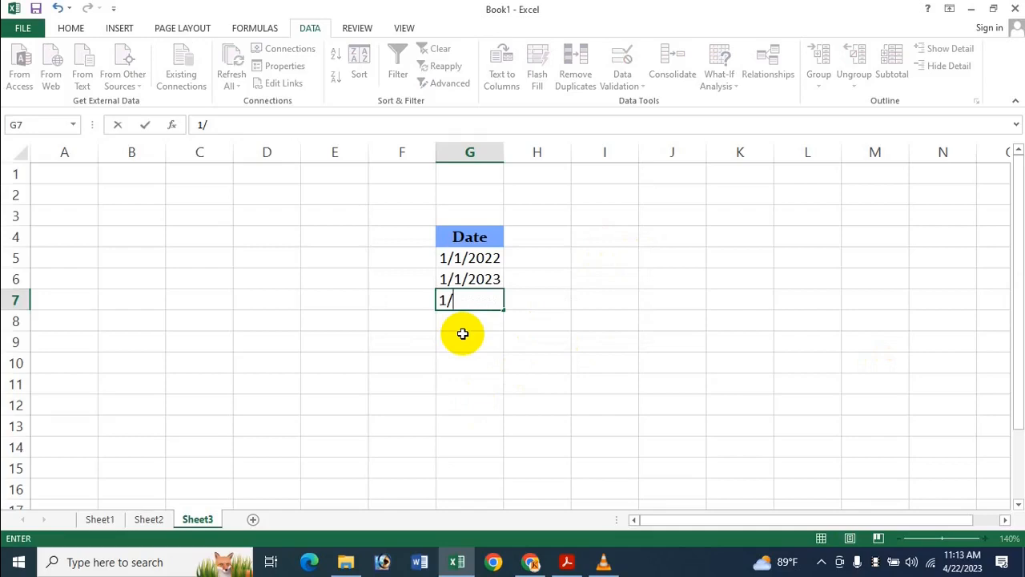
{"action": "type", "text": "1/2024"}
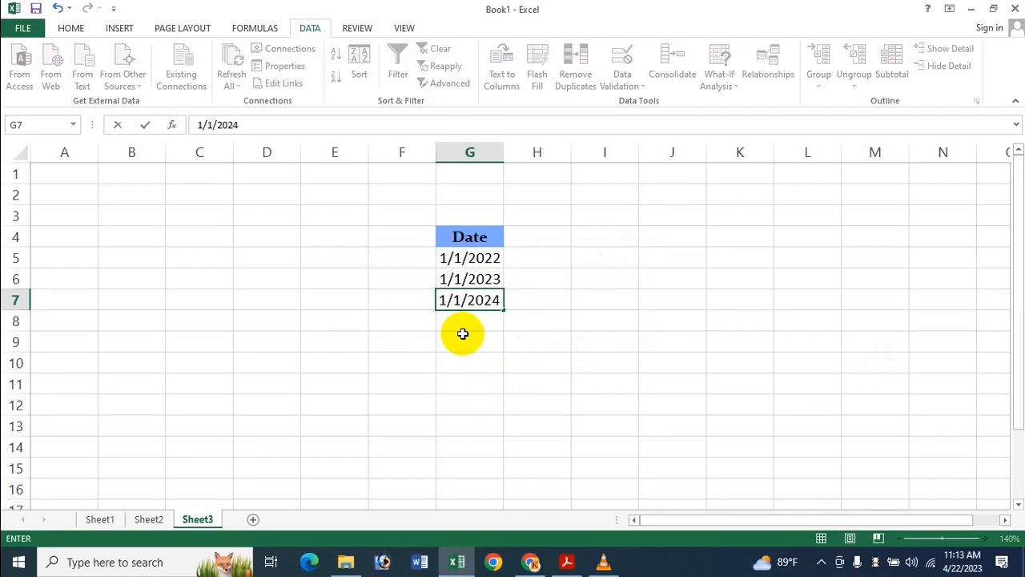
{"action": "key", "text": "Return"}
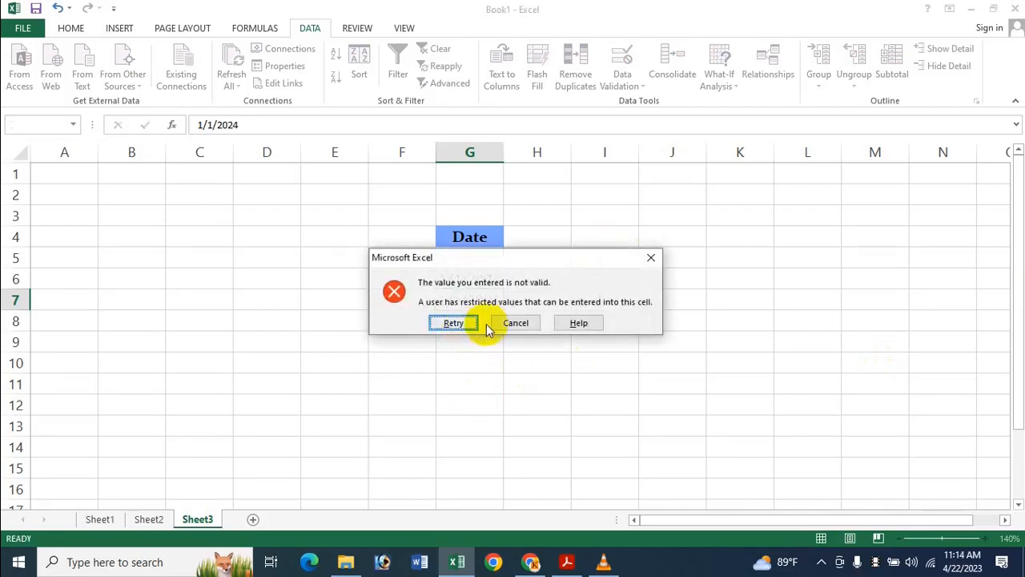
{"action": "left_click", "coordinate": [651, 257]}
Step: Clear the dates from G5:G16 and title the range's data validation input message "Input Correct Date"
{"action": "left_click_drag", "start_coordinate": [457, 256], "coordinate": [480, 490]}
{"action": "key", "text": "Delete"}
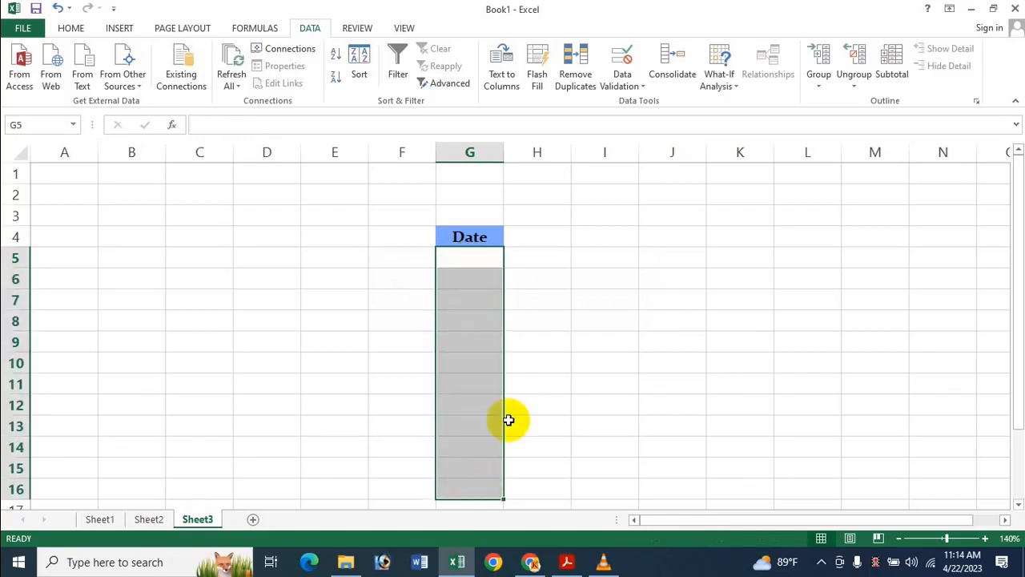
{"action": "left_click", "coordinate": [622, 83]}
{"action": "left_click", "coordinate": [641, 104]}
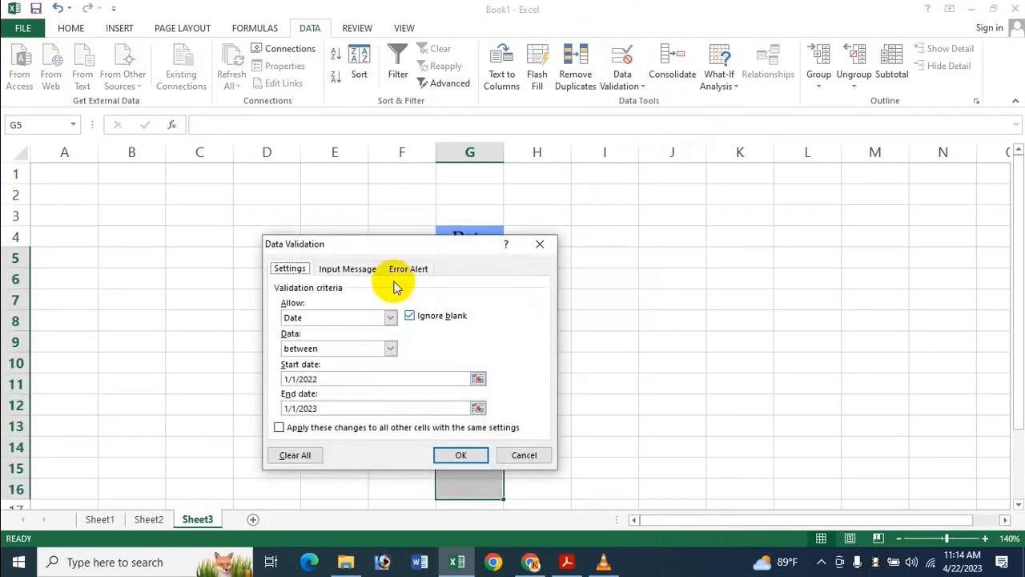
{"action": "left_click", "coordinate": [359, 271]}
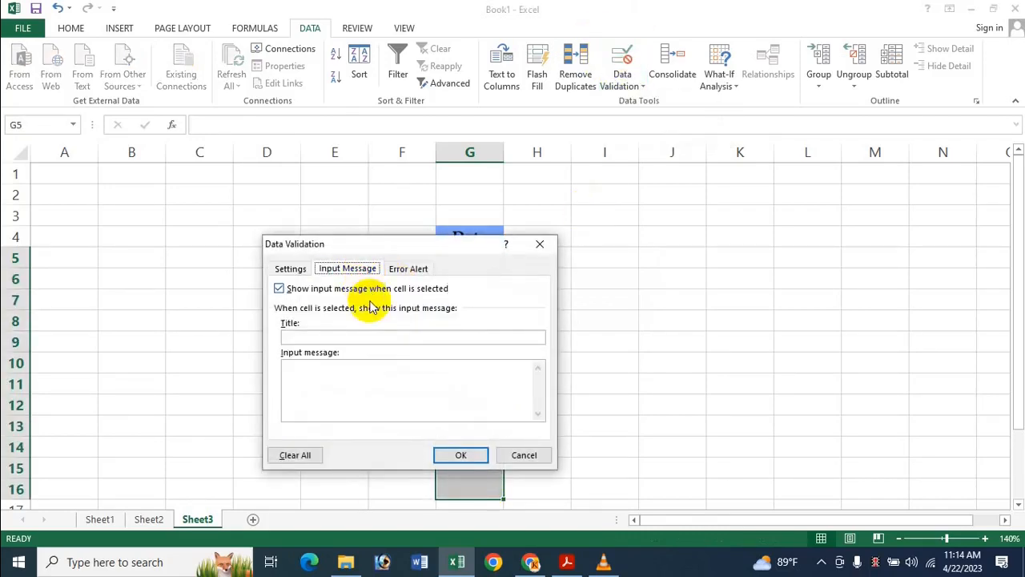
{"action": "left_click", "coordinate": [309, 337]}
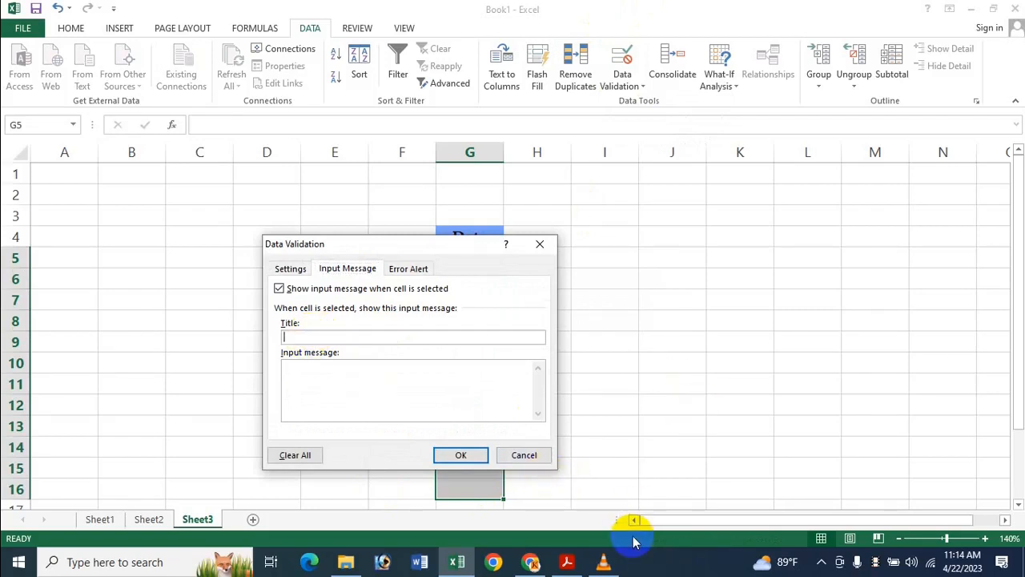
{"action": "type", "text": "Inp"}
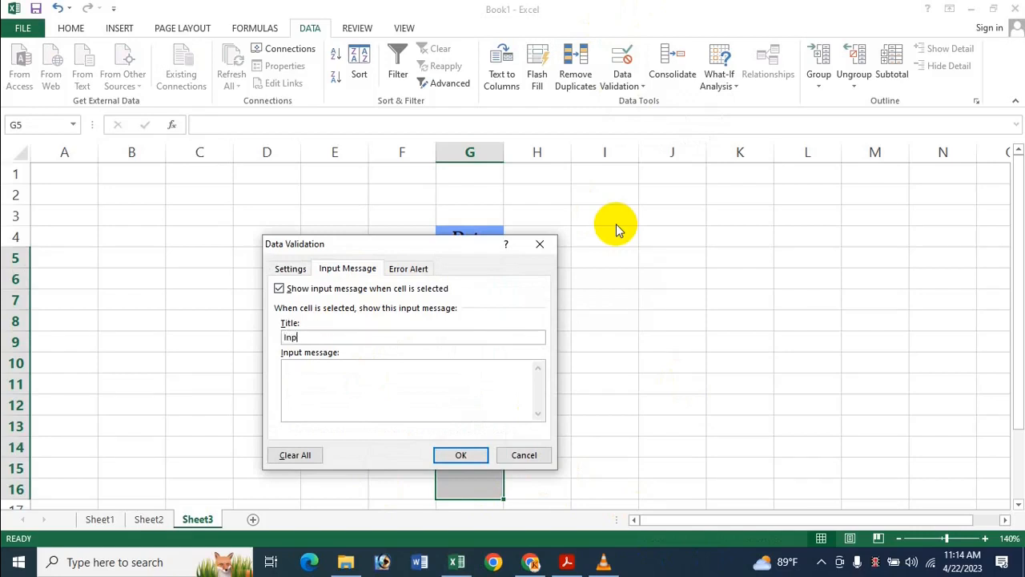
{"action": "type", "text": "ut Correct Date"}
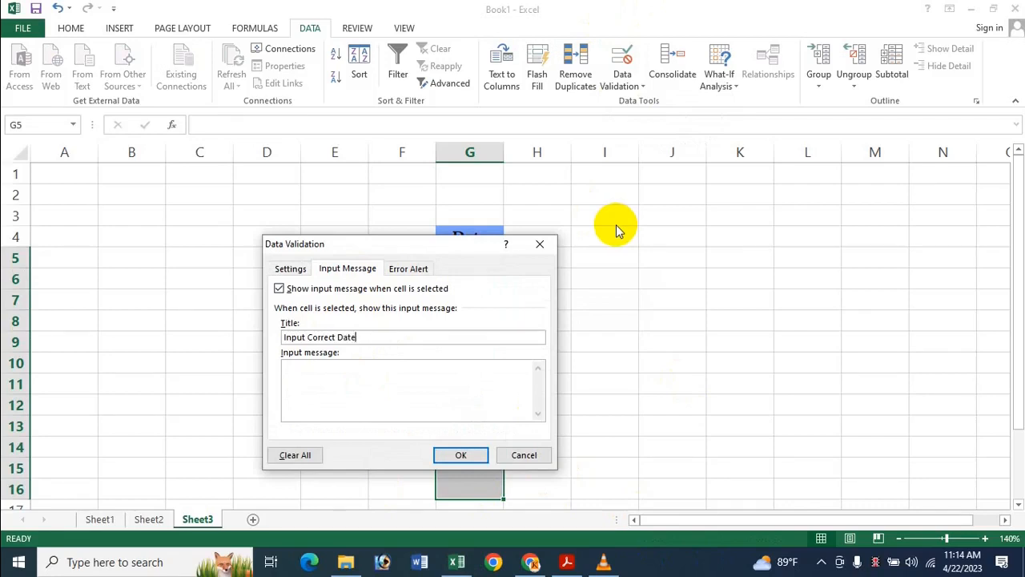
Step: Set the validation input message text to "Date Must Be Input 1/1/2022 To 1/1/2023 In This Cell"
{"action": "left_click", "coordinate": [351, 389]}
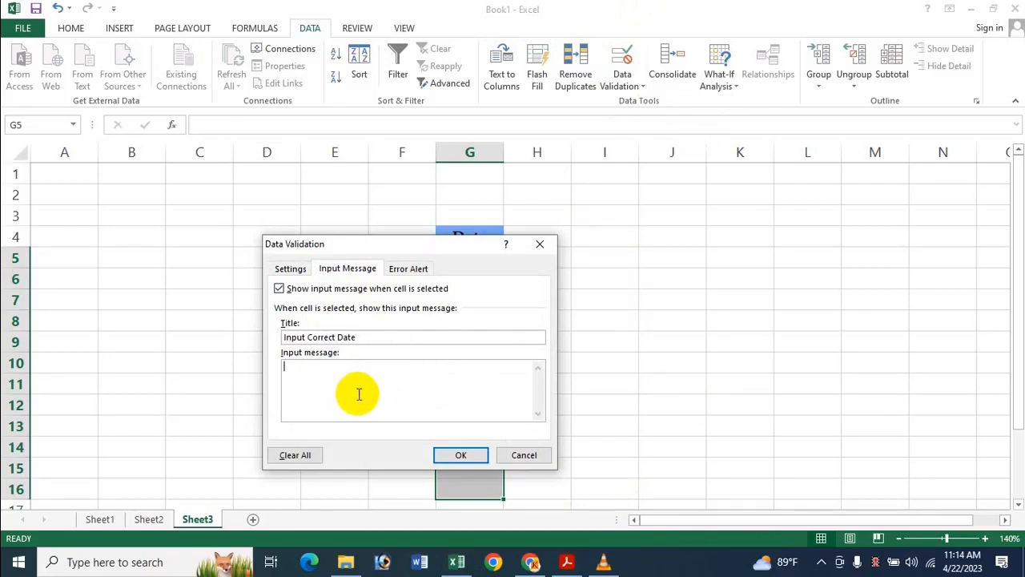
{"action": "type", "text": "D"}
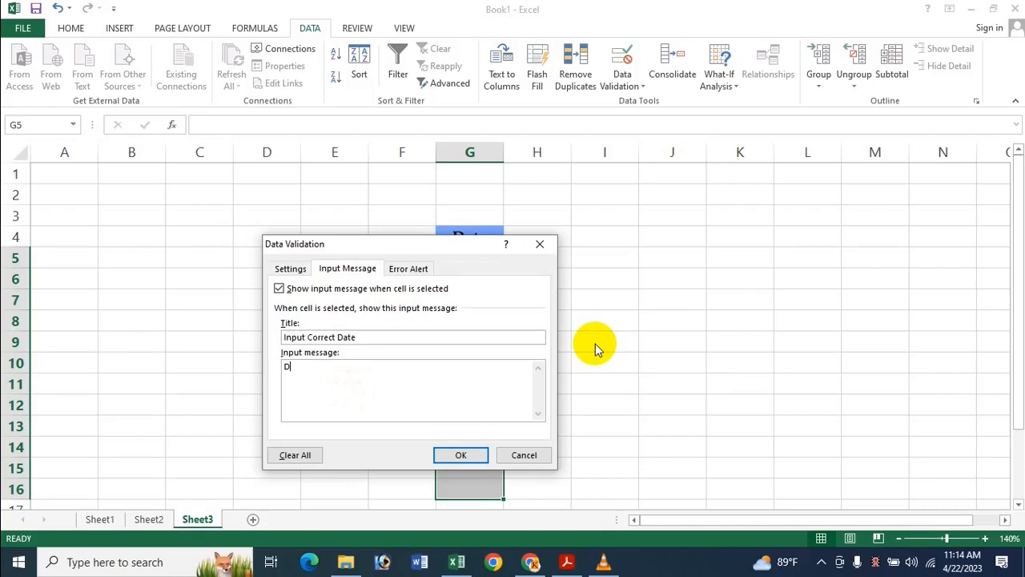
{"action": "type", "text": "ate Must Be Input 1/1/2022"}
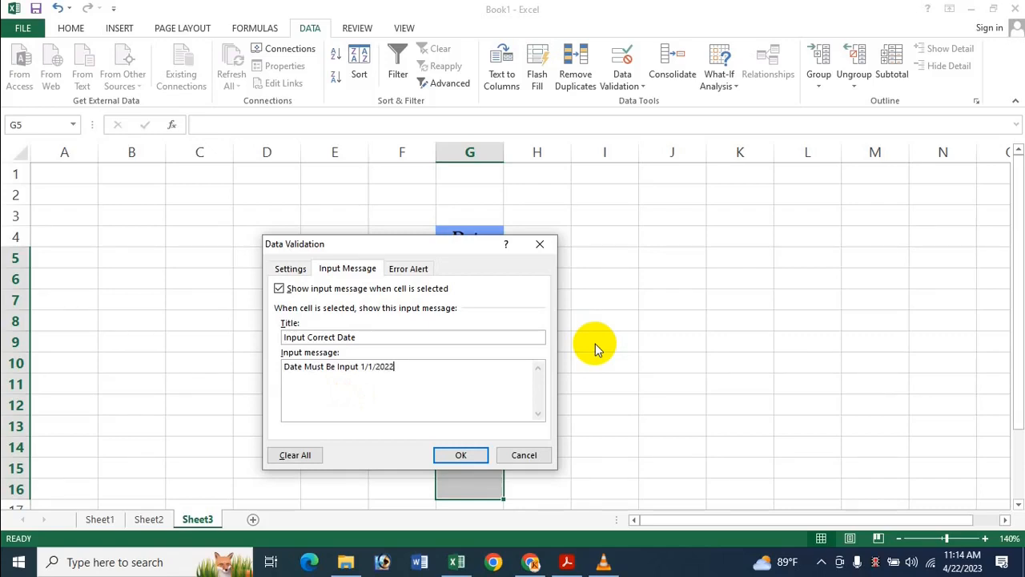
{"action": "type", "text": " To "}
{"action": "type", "text": "1/"}
{"action": "type", "text": "1/2023"}
{"action": "type", "text": " In"}
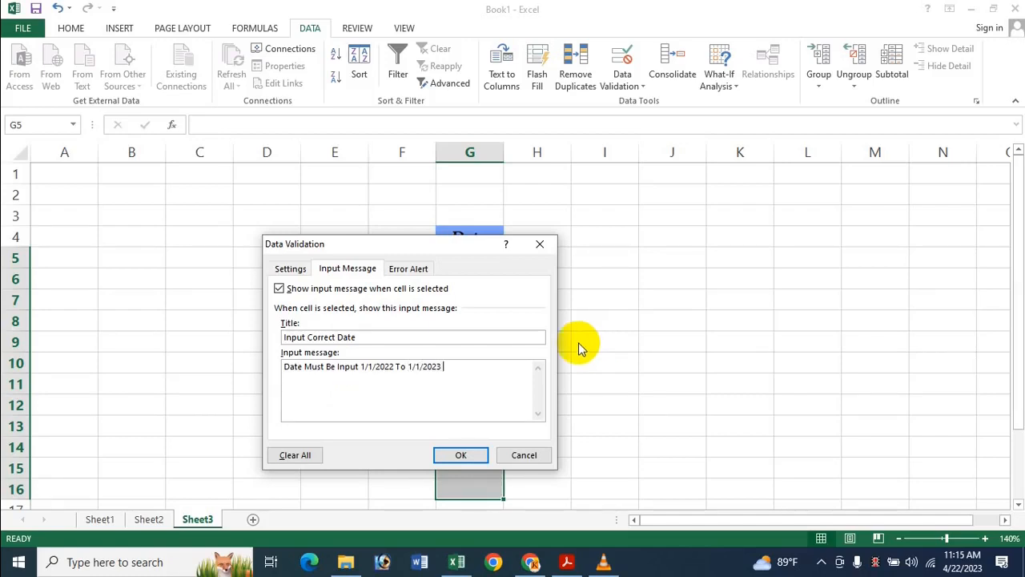
{"action": "type", "text": " This Cell"}
Step: Set the validation error alert to the Warning style with the title "Roong date Input"
{"action": "left_click", "coordinate": [403, 272]}
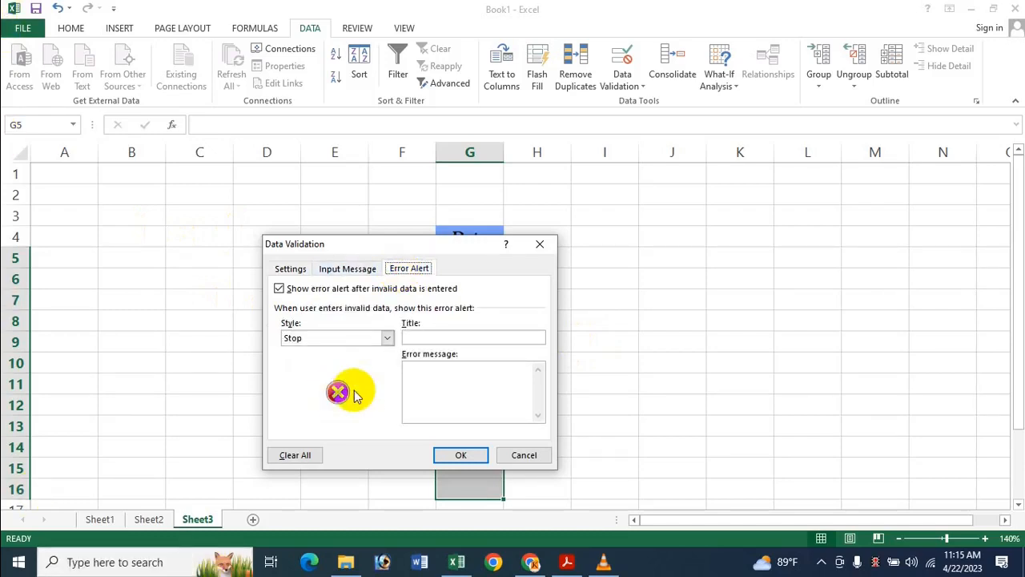
{"action": "left_click", "coordinate": [329, 338]}
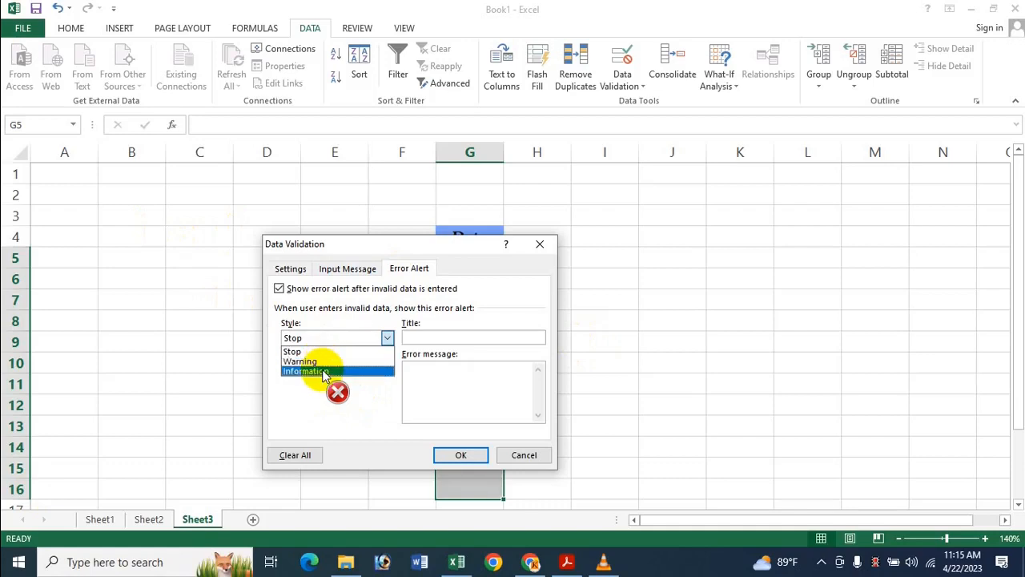
{"action": "left_click", "coordinate": [322, 370]}
{"action": "left_click", "coordinate": [331, 338]}
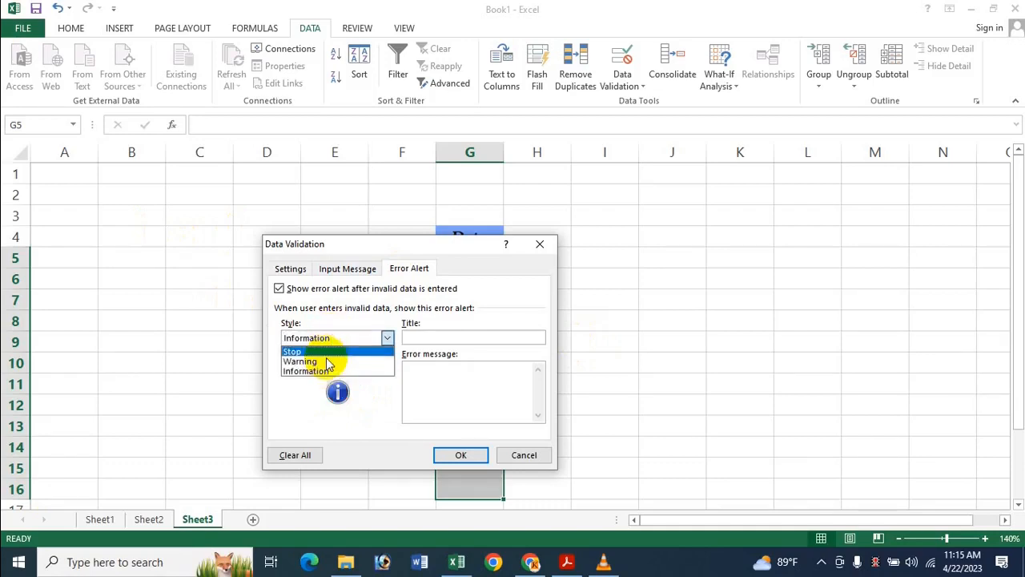
{"action": "left_click", "coordinate": [326, 362]}
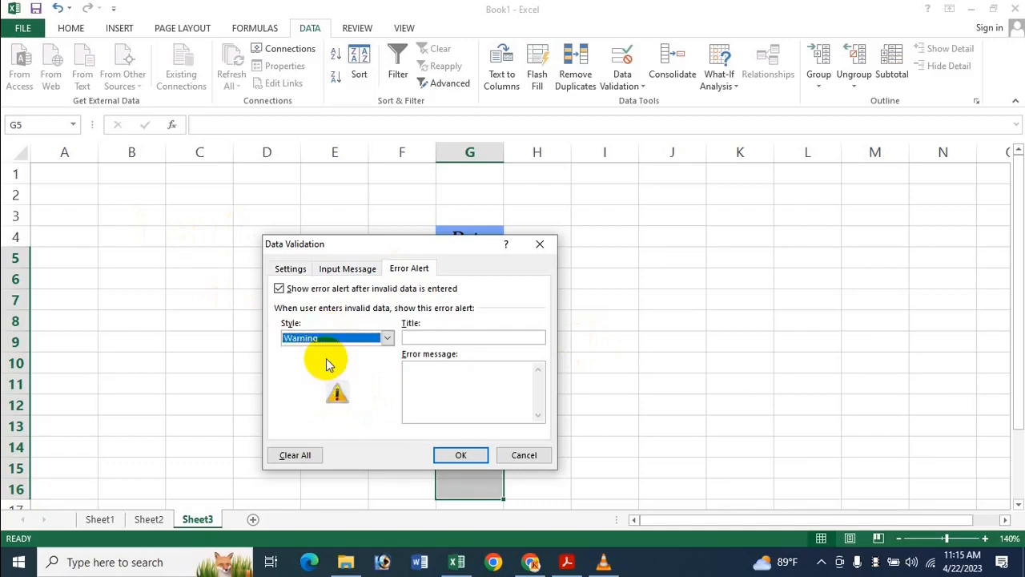
{"action": "left_click", "coordinate": [418, 337]}
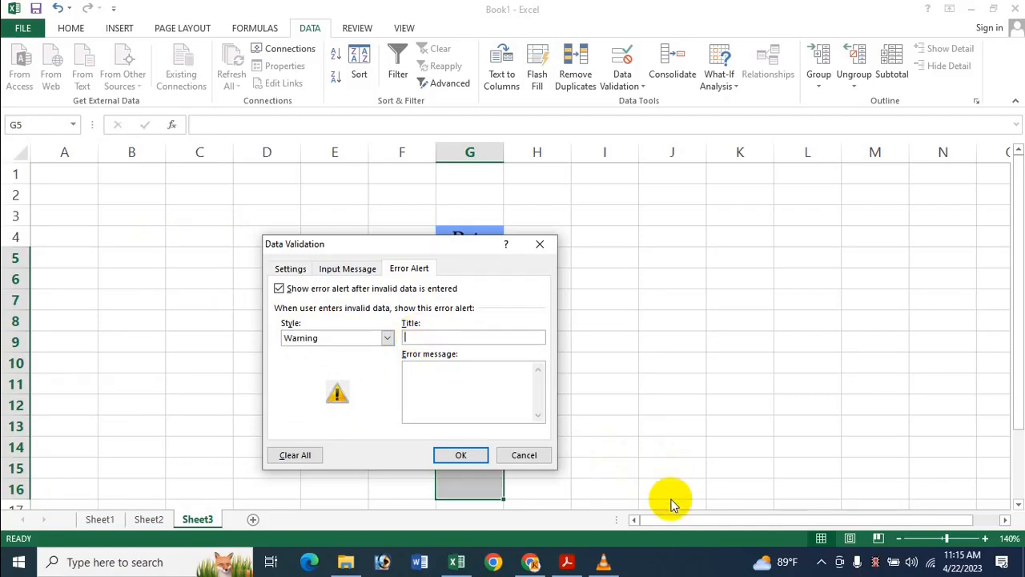
{"action": "type", "text": "Roong date Input"}
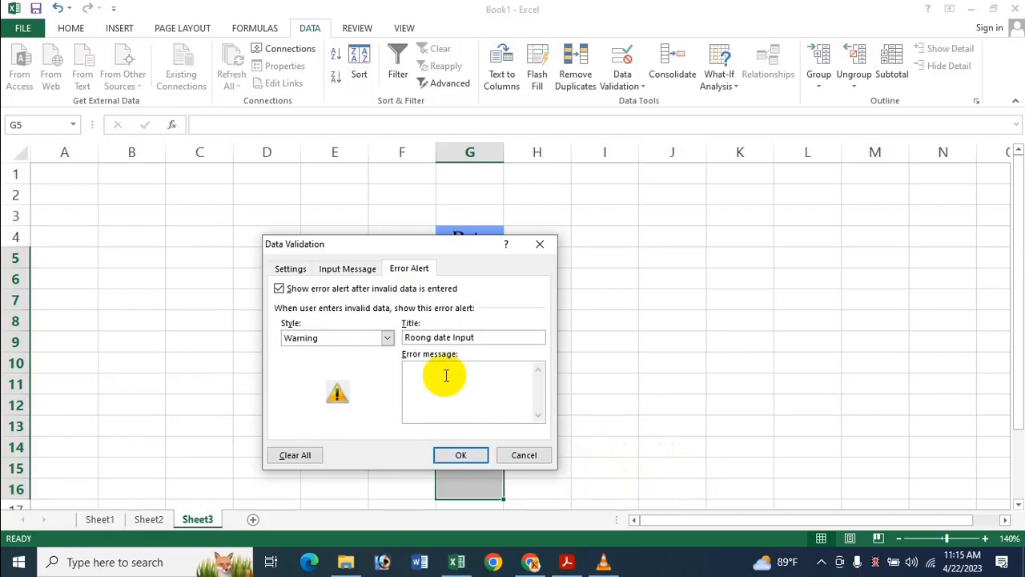
Step: Set the error message to "Please, Try Correct Date Input" and apply the validation settings
{"action": "left_click", "coordinate": [445, 376]}
{"action": "type", "text": "P"}
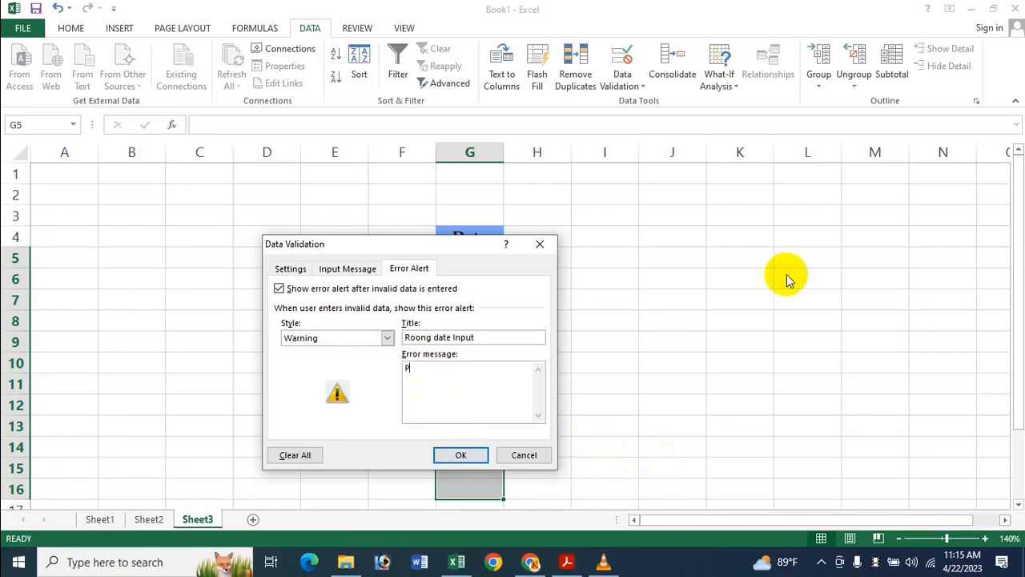
{"action": "type", "text": "lease, Try Correct Date Input"}
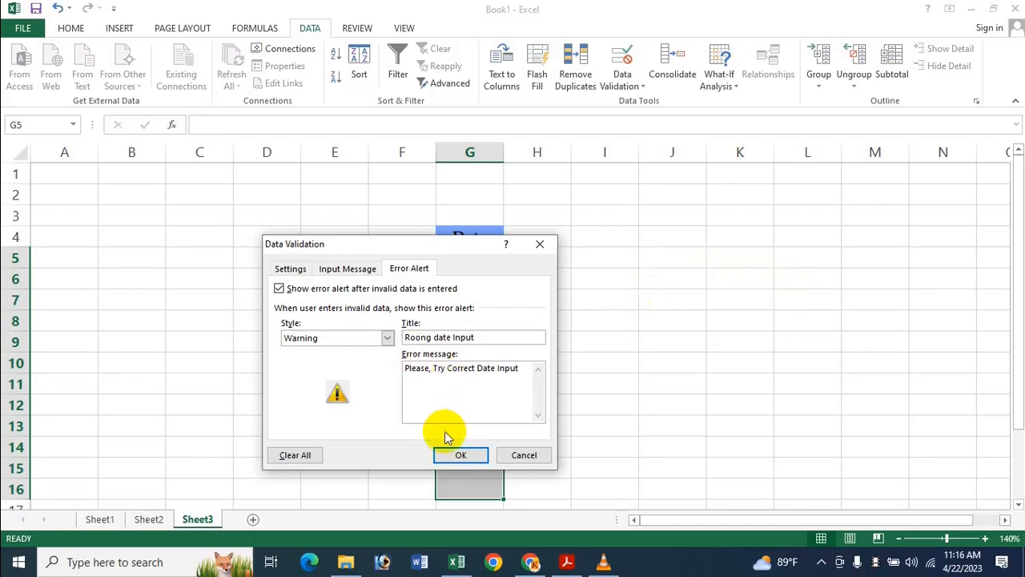
{"action": "left_click", "coordinate": [460, 455]}
Step: Enter the test dates 1/1/2022 in G5 and 1/1/2023 in G6
{"action": "left_click", "coordinate": [461, 258]}
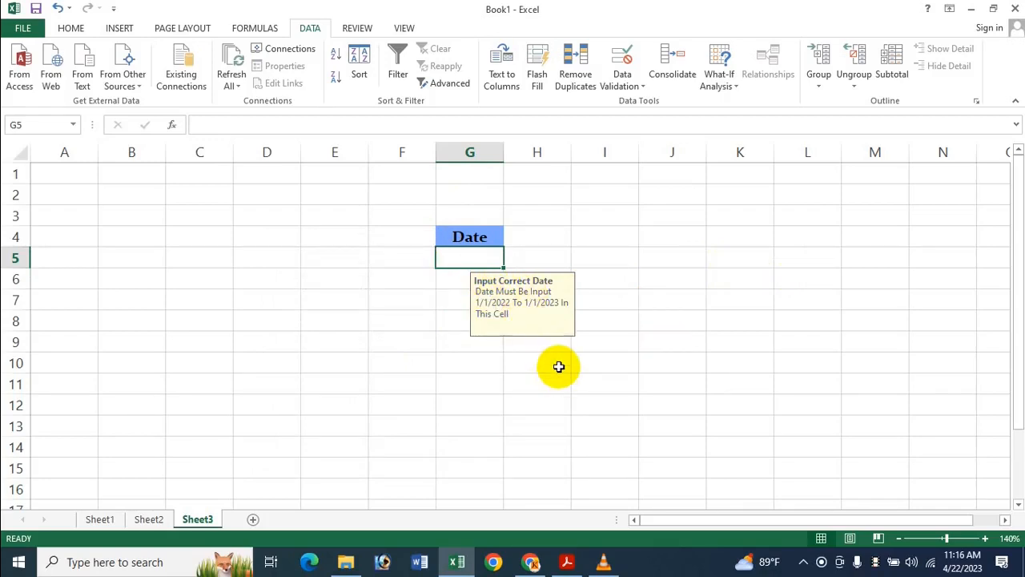
{"action": "type", "text": "1"}
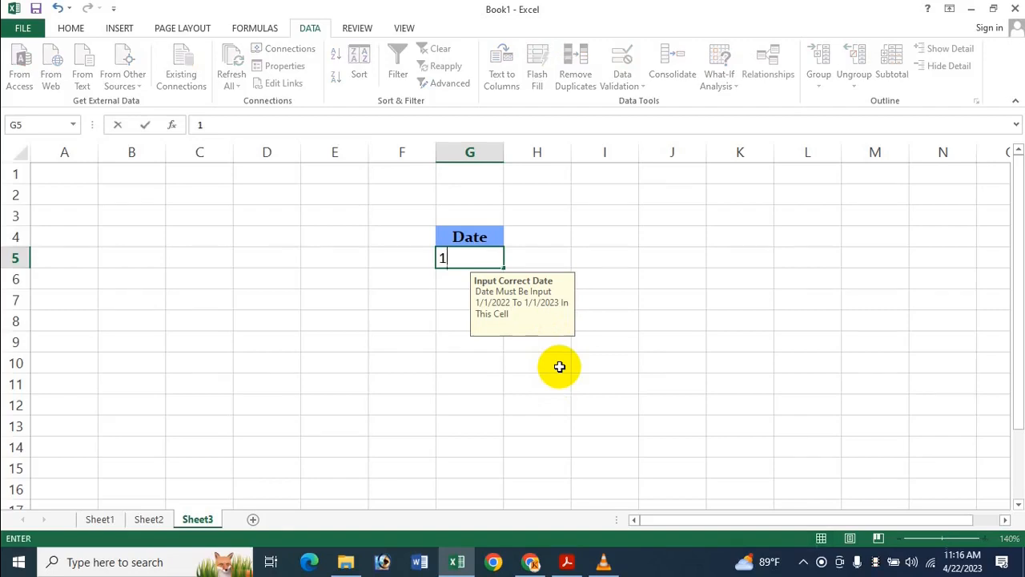
{"action": "type", "text": "/1/2022"}
{"action": "key", "text": "Return"}
{"action": "type", "text": "1/1/"}
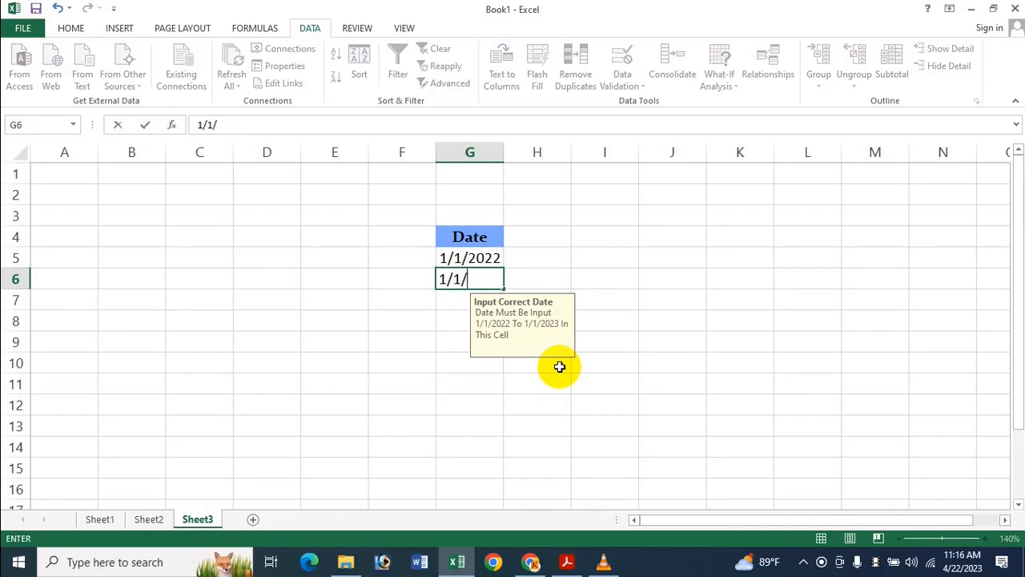
{"action": "type", "text": "2023"}
{"action": "key", "text": "Return"}
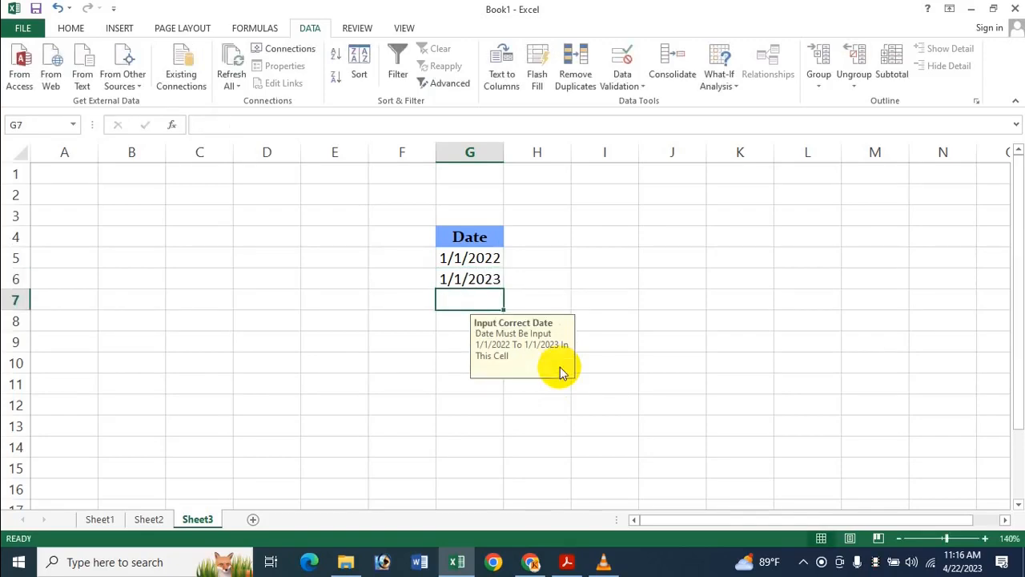
Step: Try to enter the date 1/1/2024 in G7 and cancel the entry
{"action": "type", "text": "1/1/"}
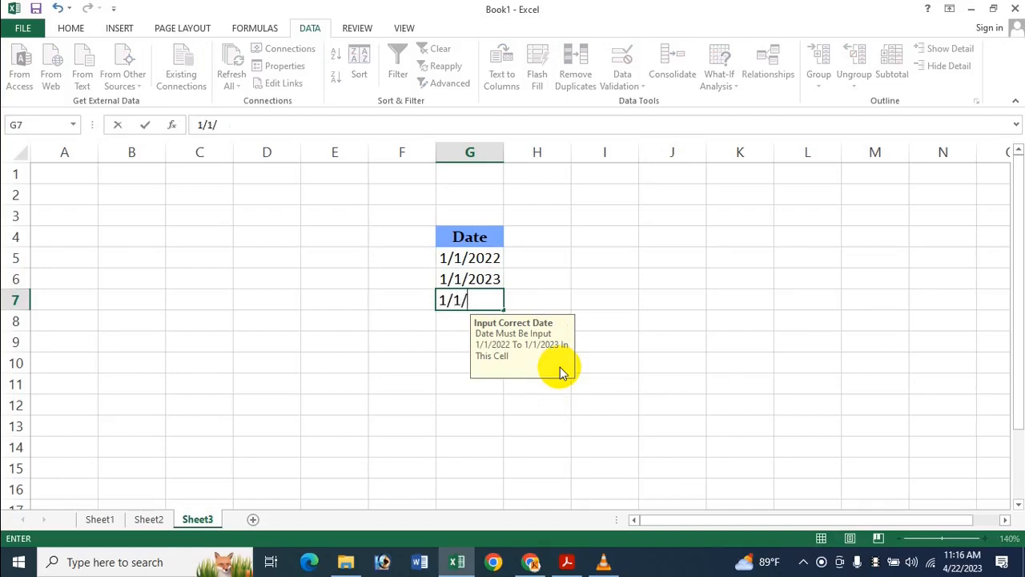
{"action": "type", "text": "2024"}
{"action": "key", "text": "Return"}
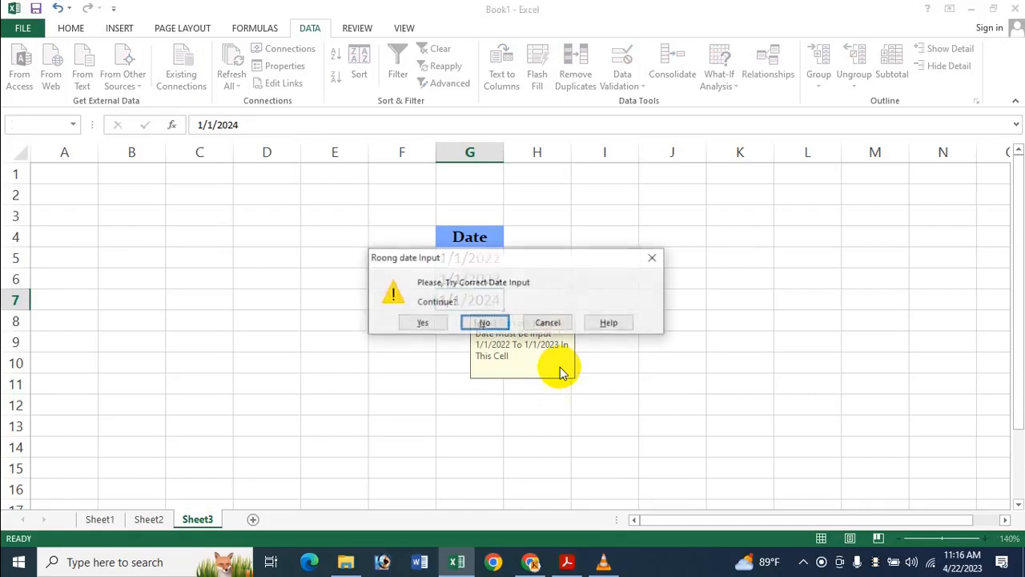
{"action": "key", "text": "Escape"}
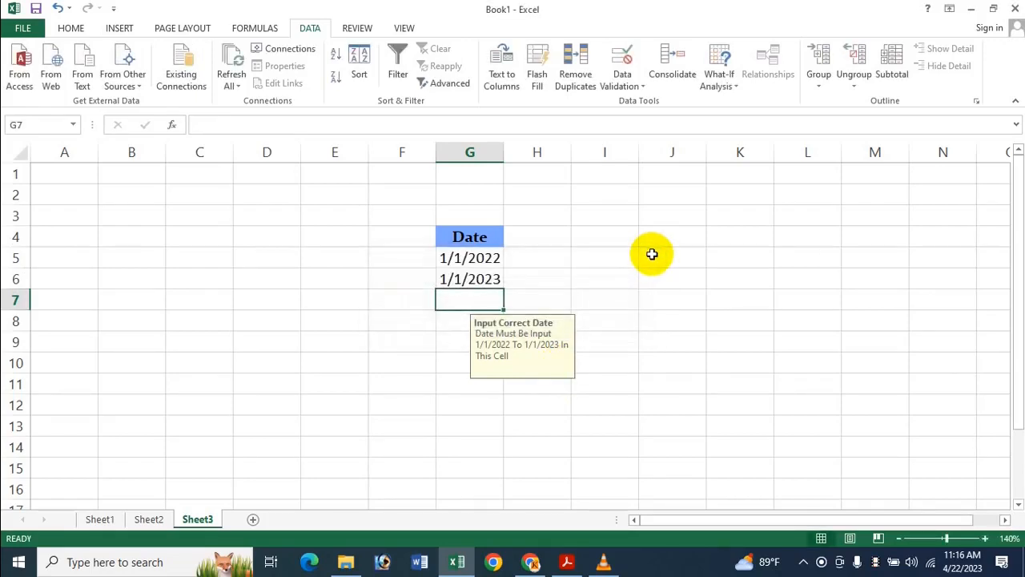
Step: Enter the out-of-range date 12/31/2021 in G7 and choose to keep it
{"action": "type", "text": "1"}
{"action": "key", "text": "BackSpace"}
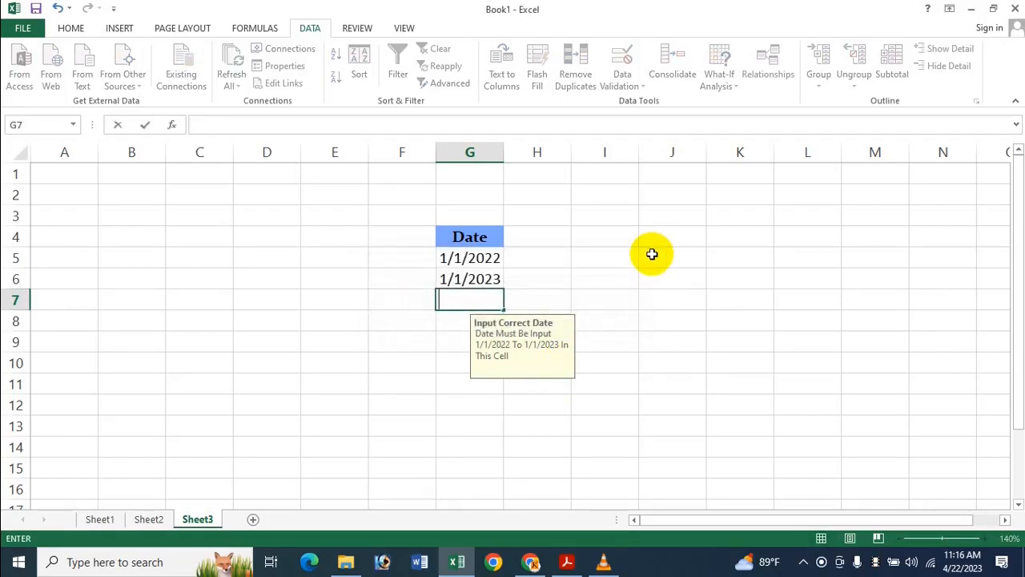
{"action": "type", "text": "12/31/20"}
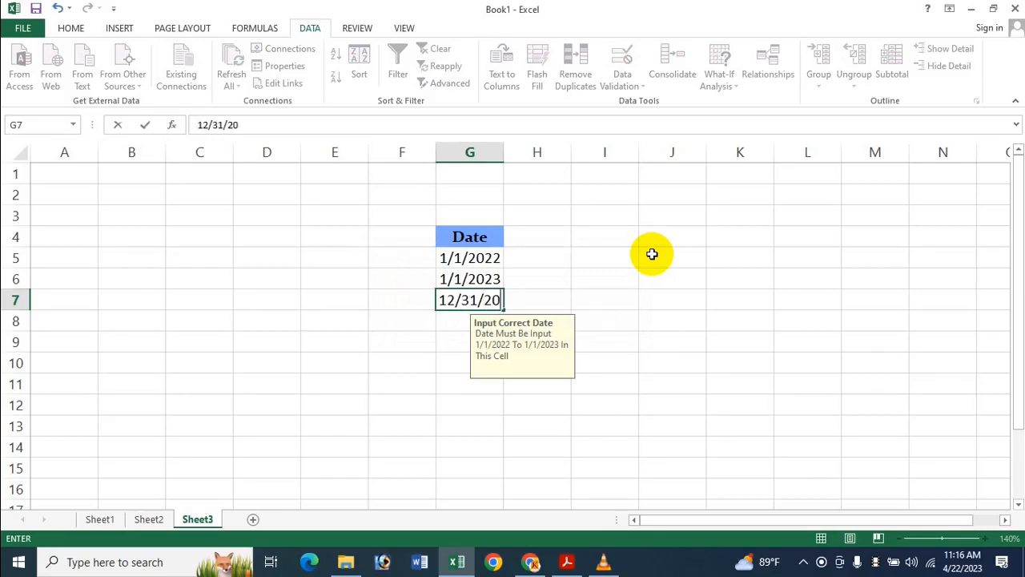
{"action": "type", "text": "21"}
{"action": "left_click", "coordinate": [652, 254]}
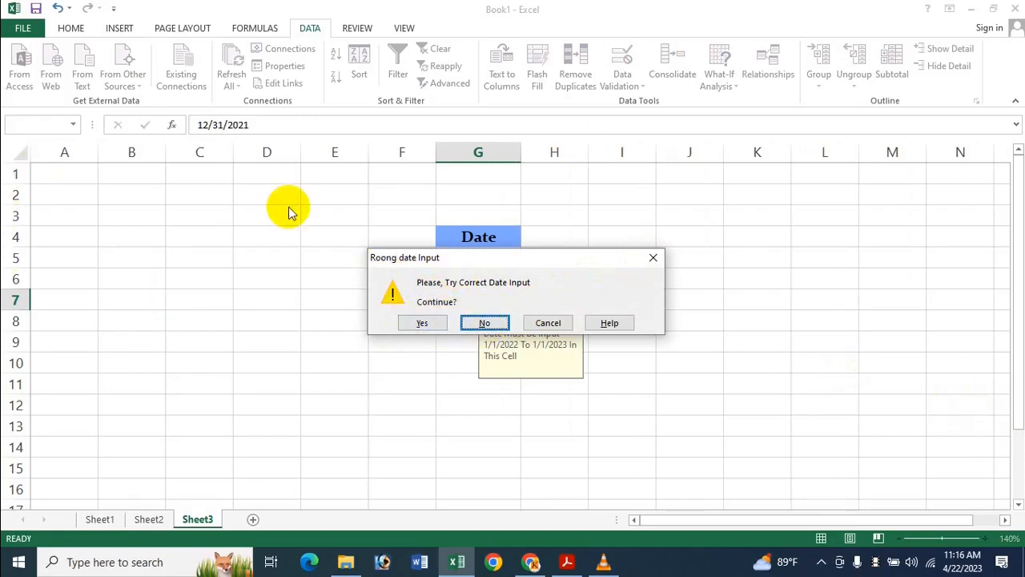
{"action": "left_click", "coordinate": [422, 323]}
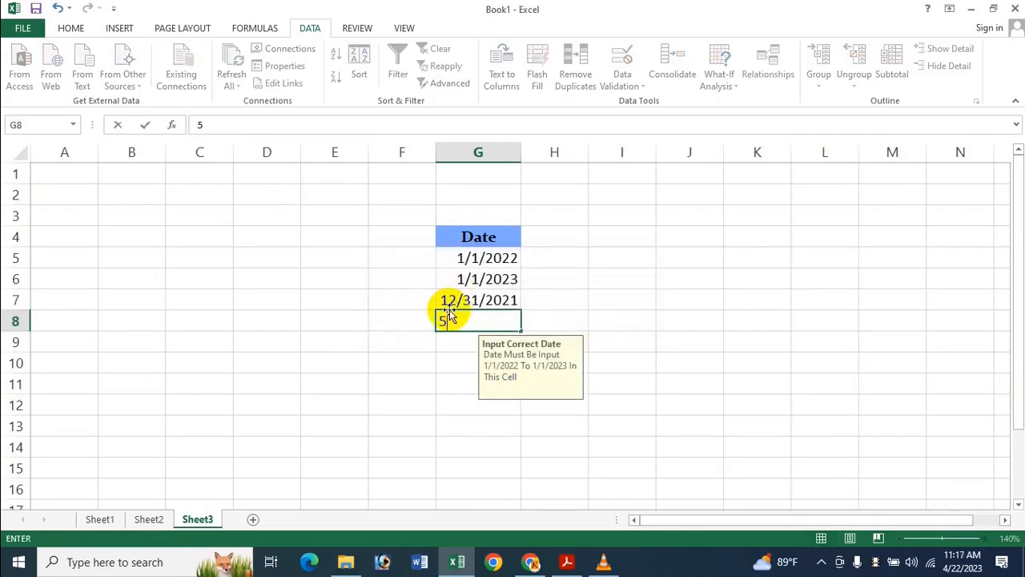
Step: Enter the out-of-range date 5/5/2023 in G8 and choose to keep it
{"action": "type", "text": "5/5/2023"}
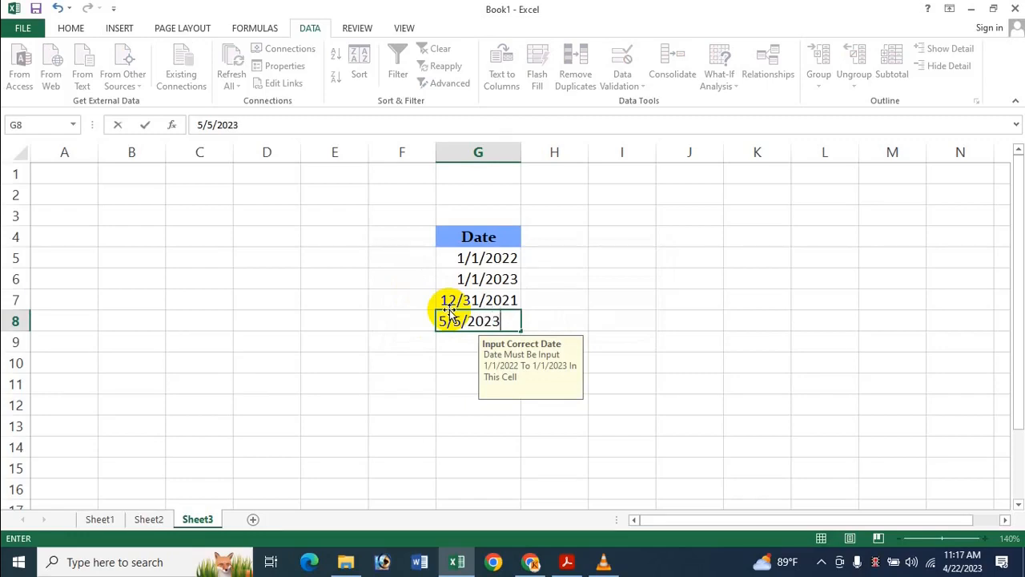
{"action": "key", "text": "Return"}
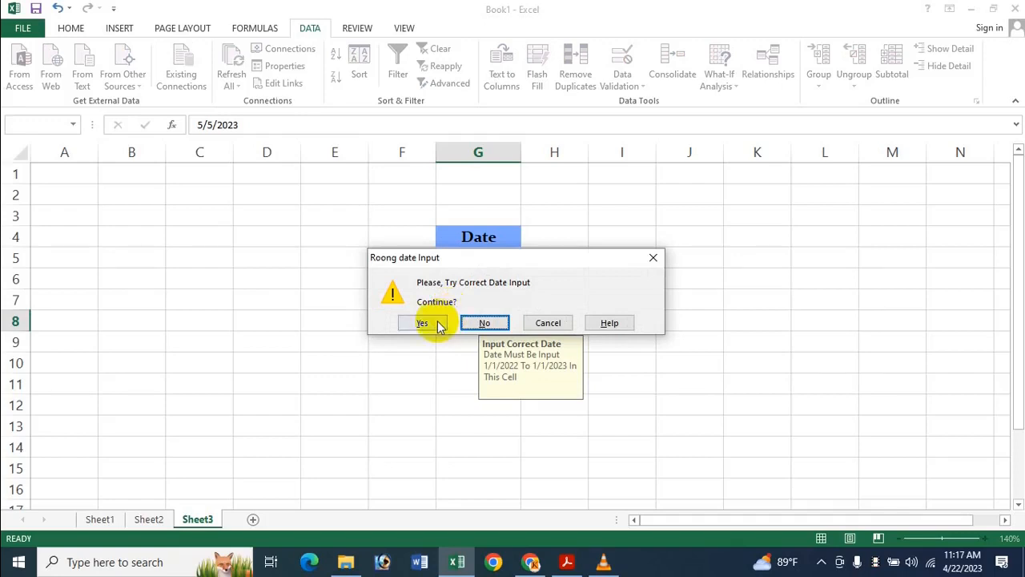
{"action": "left_click", "coordinate": [442, 323]}
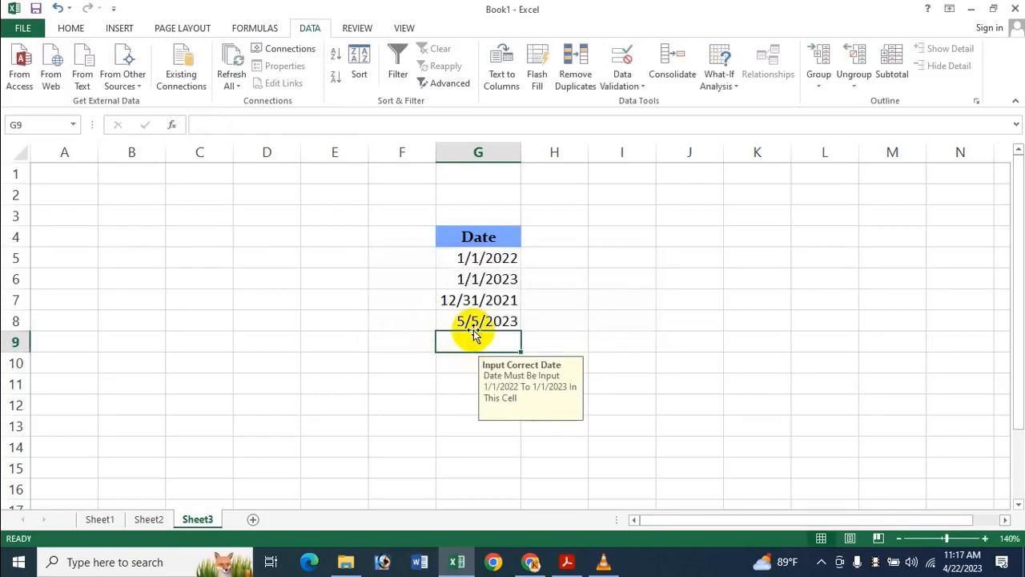
Step: Circle the invalid dates in the Date column and clear the validation circles again
{"action": "left_click", "coordinate": [622, 82]}
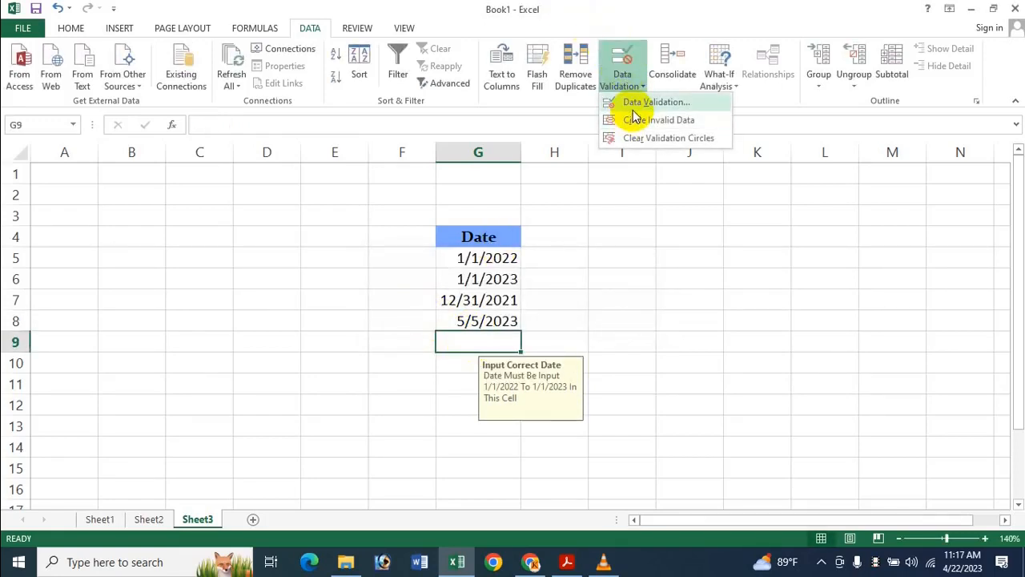
{"action": "left_click", "coordinate": [633, 119]}
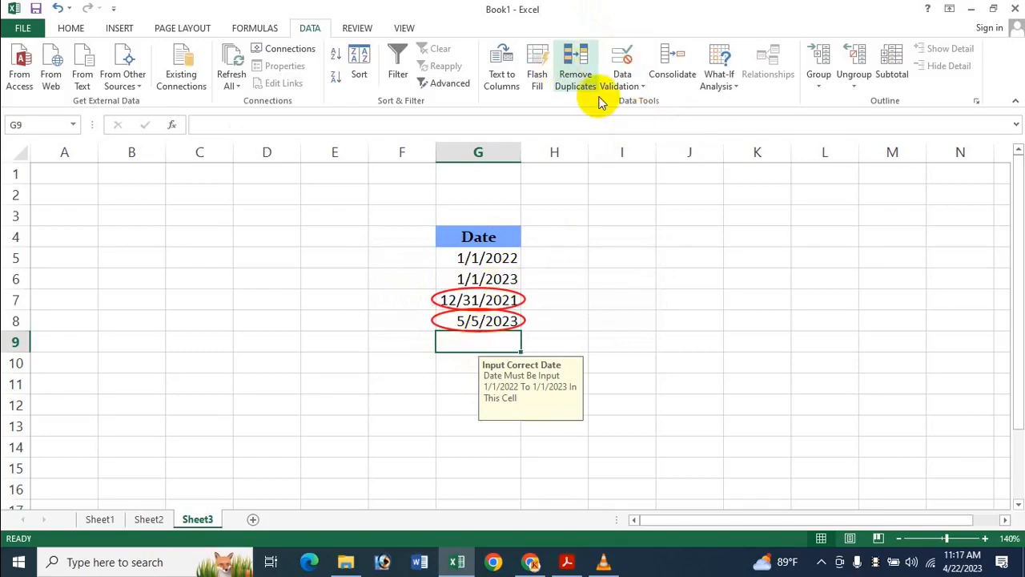
{"action": "left_click", "coordinate": [622, 80]}
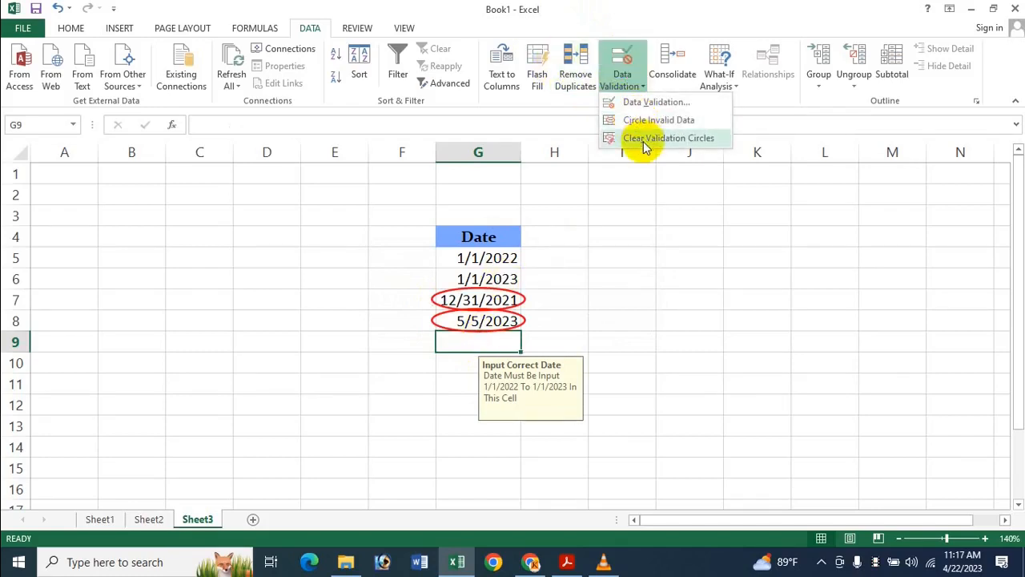
{"action": "left_click", "coordinate": [649, 144]}
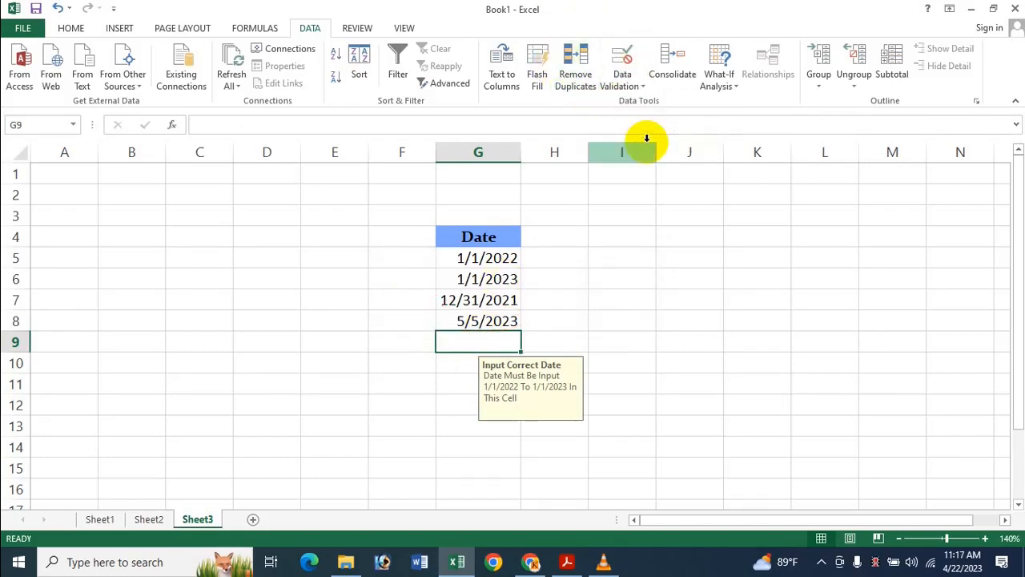
{"action": "left_click", "coordinate": [623, 80]}
{"action": "left_click", "coordinate": [647, 7]}
{"action": "double_click", "coordinate": [647, 7]}
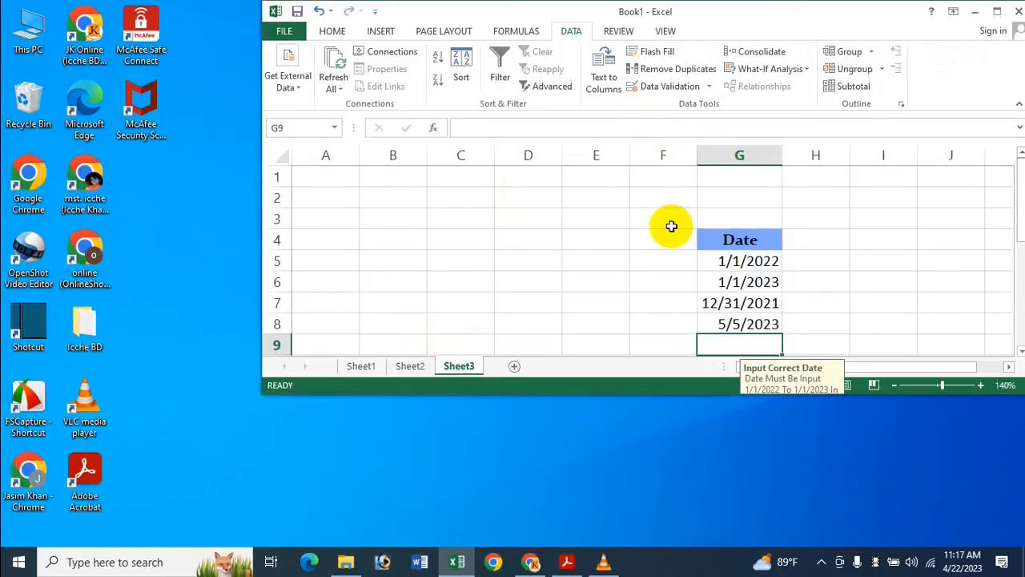
{"action": "left_click", "coordinate": [999, 13]}
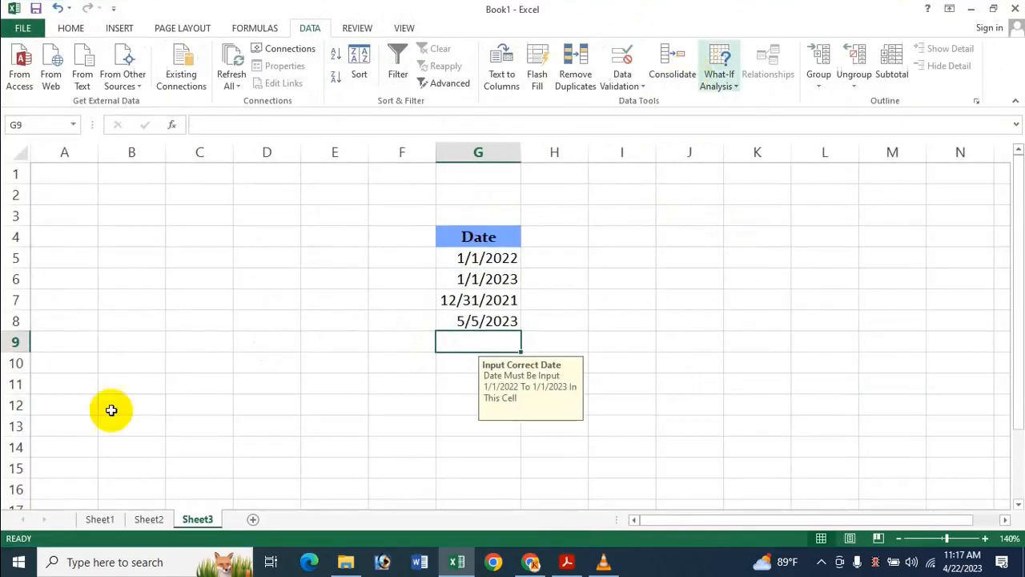
Step: Delete the test dates from G5:G9 below the Date header
{"action": "left_click", "coordinate": [411, 298]}
{"action": "left_click_drag", "start_coordinate": [466, 258], "coordinate": [473, 320]}
{"action": "key", "text": "Delete"}
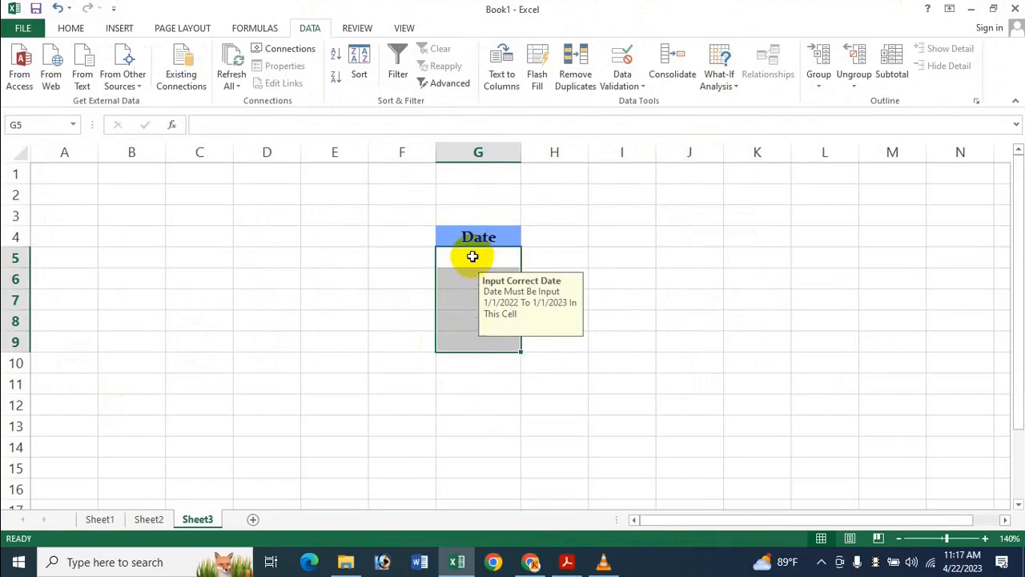
Step: Clear all the data validation settings, including the input message and error alert, for G5:G16
{"action": "left_click_drag", "start_coordinate": [474, 256], "coordinate": [497, 483]}
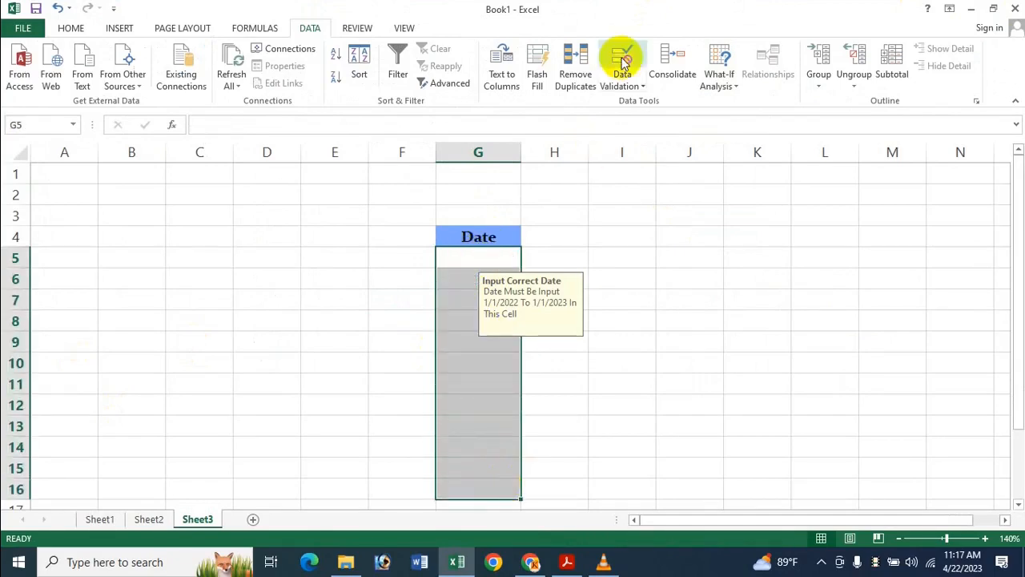
{"action": "left_click", "coordinate": [622, 83]}
{"action": "left_click", "coordinate": [655, 103]}
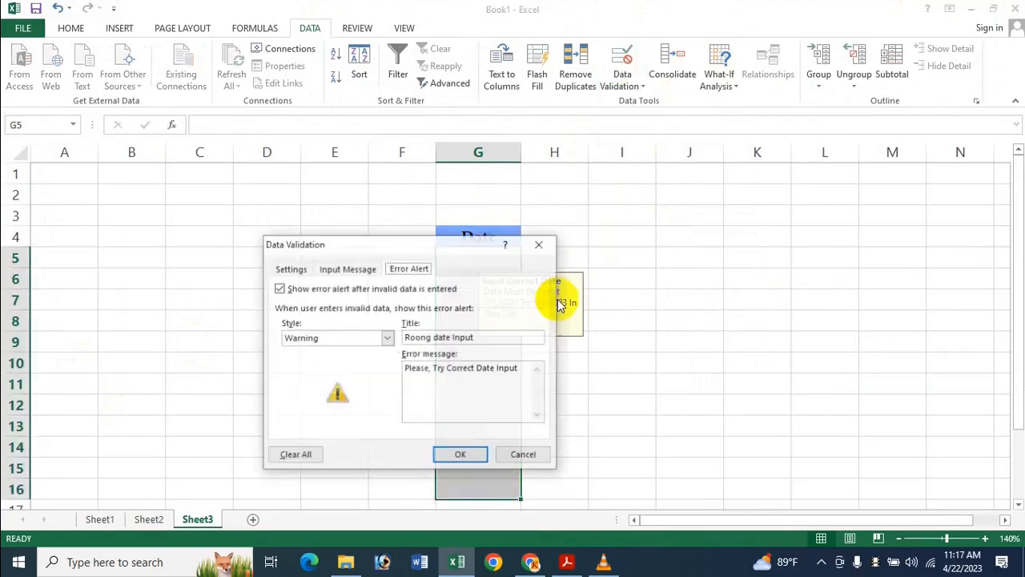
{"action": "left_click", "coordinate": [293, 455]}
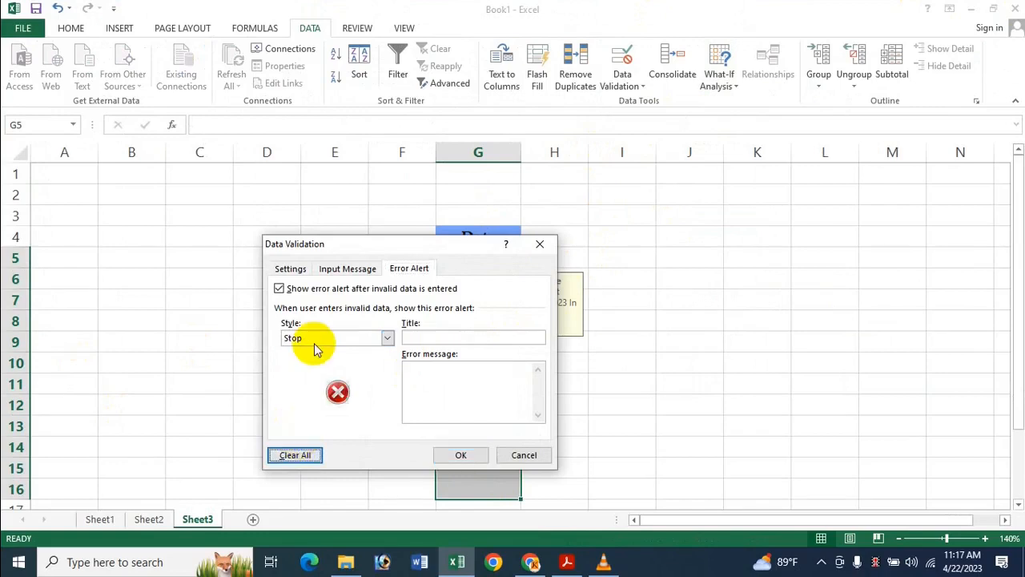
Step: Set the validation for G5:G16 to allow dates not between 1/1/2022 and 1/1/2023, and apply it
{"action": "left_click", "coordinate": [287, 269]}
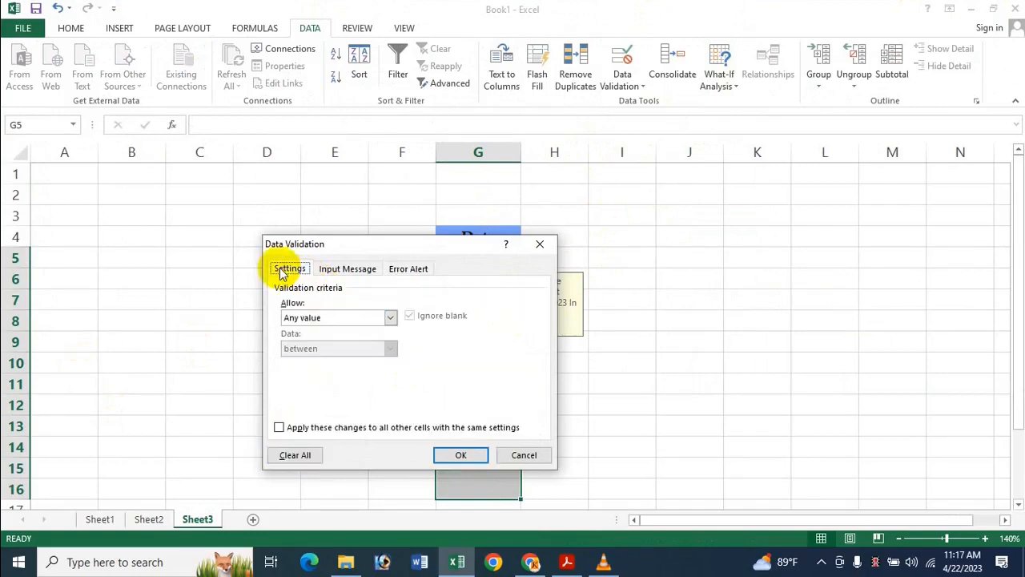
{"action": "left_click", "coordinate": [329, 317]}
{"action": "left_click", "coordinate": [321, 370]}
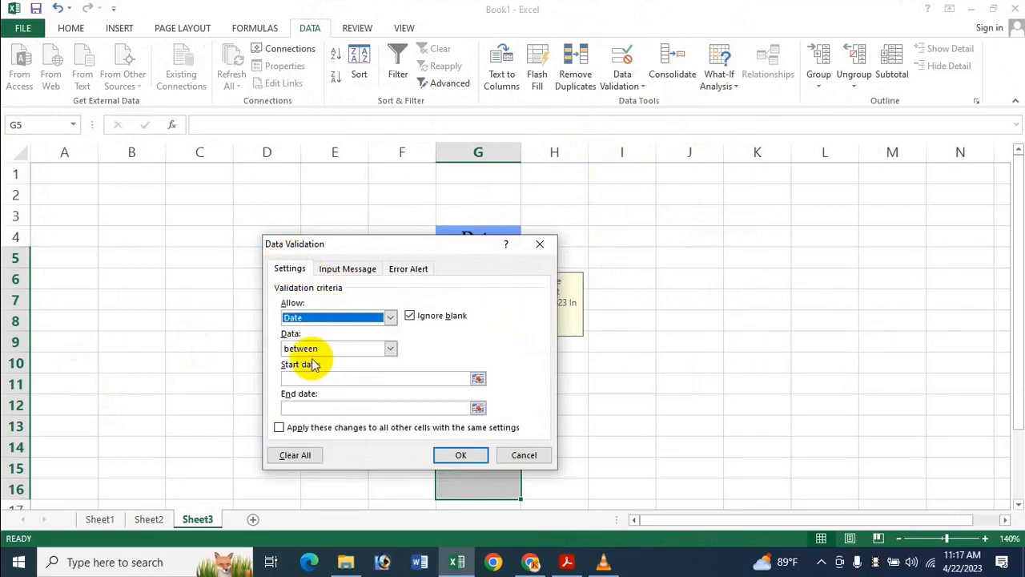
{"action": "left_click", "coordinate": [313, 348]}
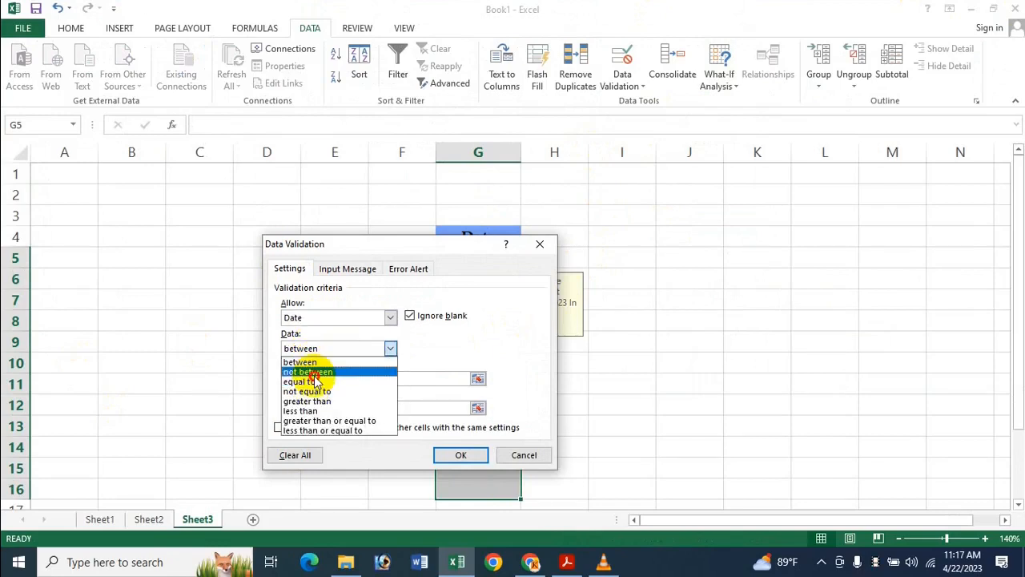
{"action": "left_click", "coordinate": [314, 371]}
{"action": "left_click", "coordinate": [307, 377]}
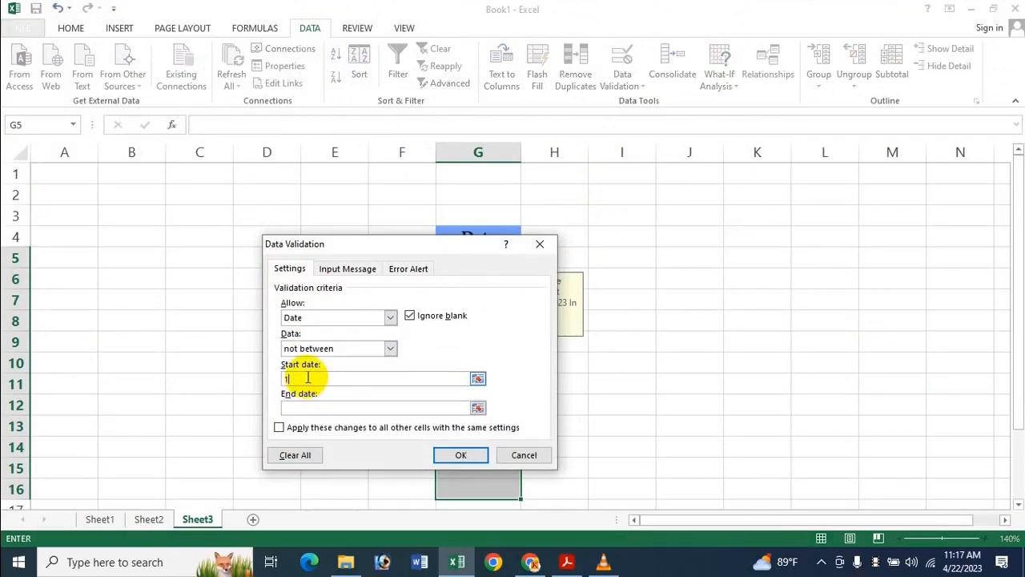
{"action": "type", "text": "1/1/2022"}
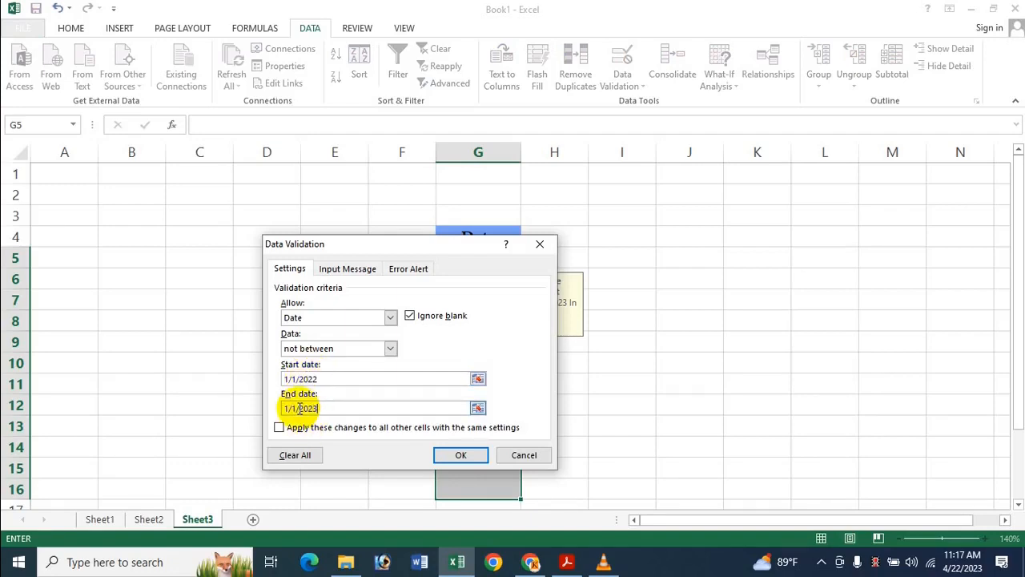
{"action": "key", "text": "Return"}
Step: Try to enter the date 1/1/2022 in G5 and cancel the entry
{"action": "left_click", "coordinate": [510, 259]}
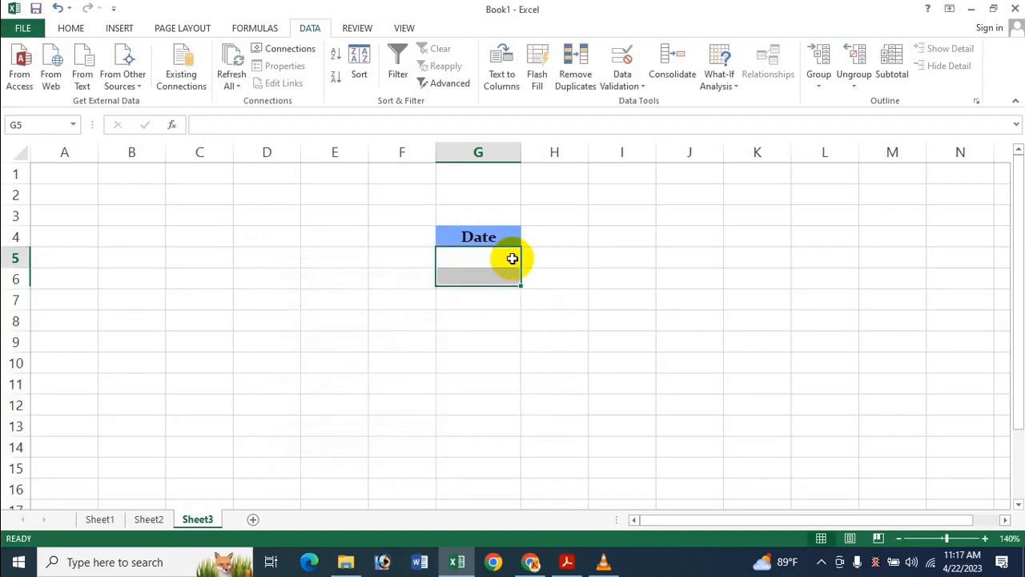
{"action": "type", "text": "1/1/2"}
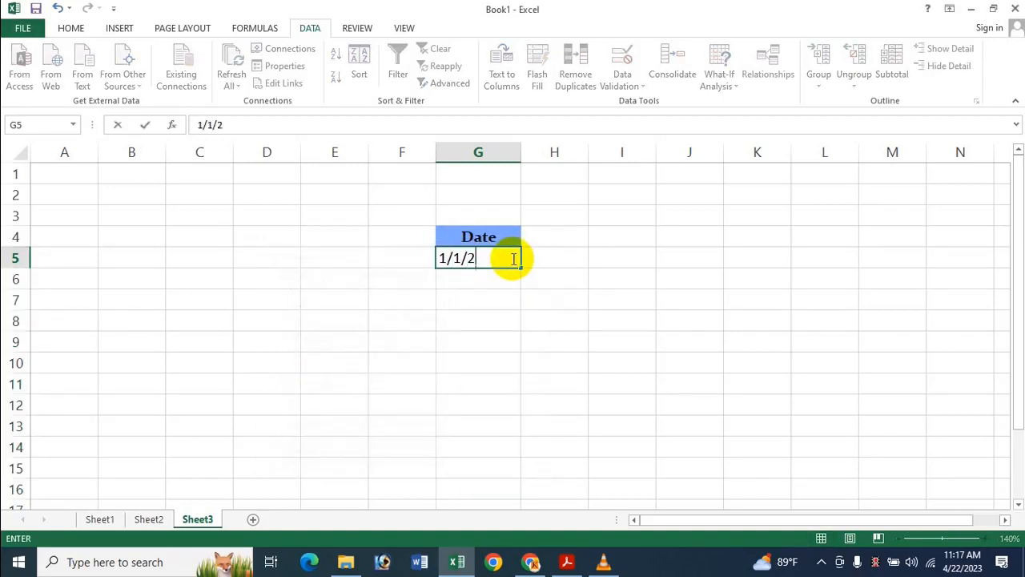
{"action": "type", "text": "022"}
{"action": "key", "text": "Return"}
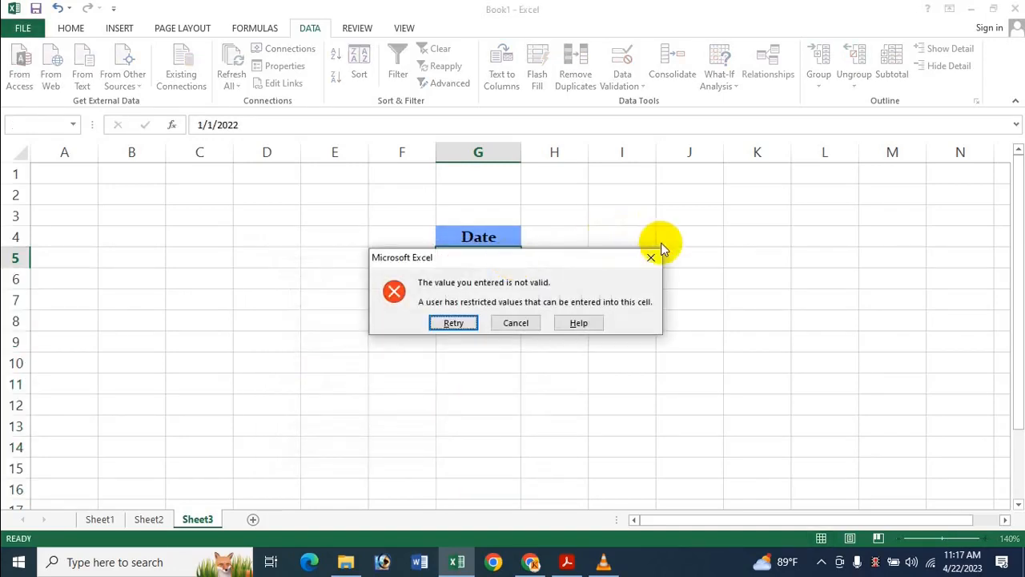
{"action": "key", "text": "Escape"}
Step: Try to enter the date 1/1/2023 in G5 and cancel the entry
{"action": "type", "text": "1/"}
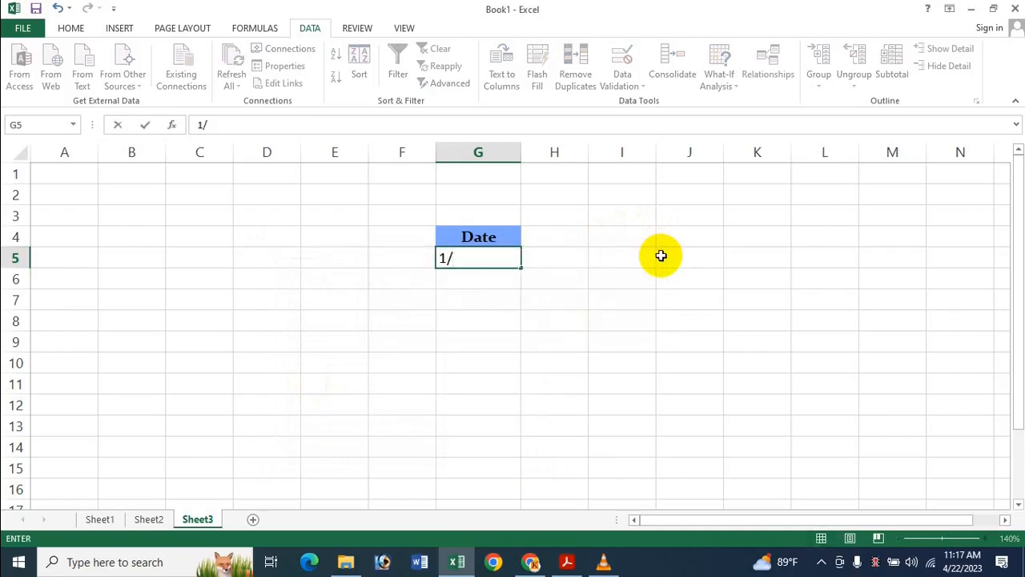
{"action": "type", "text": "1/2023"}
{"action": "key", "text": "Return"}
{"action": "left_click", "coordinate": [658, 256]}
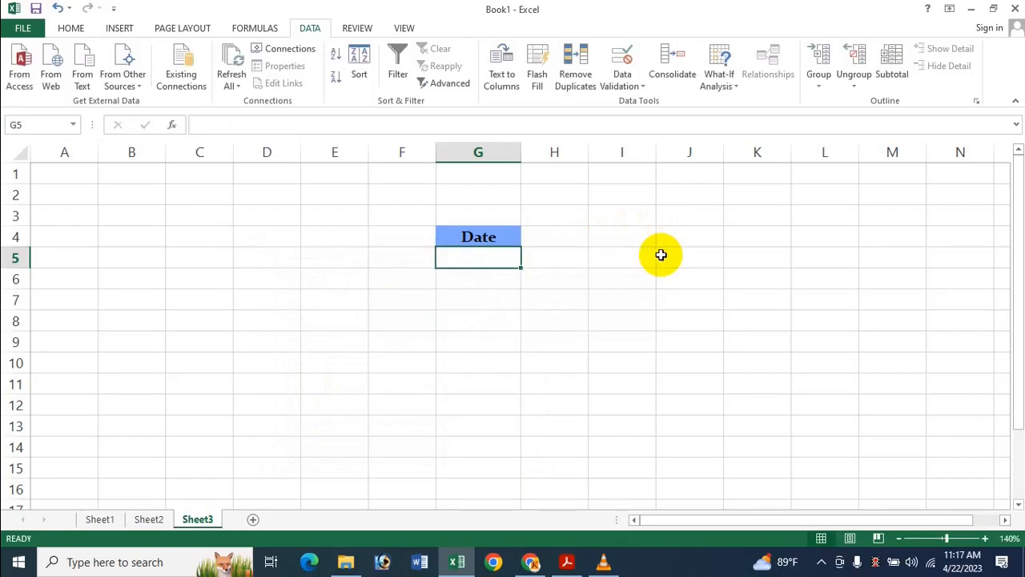
Step: Enter the dates 1/1/2024, 1/2/2021 and 1/15/2023 in G5, G6 and G7
{"action": "type", "text": "1/1/2024"}
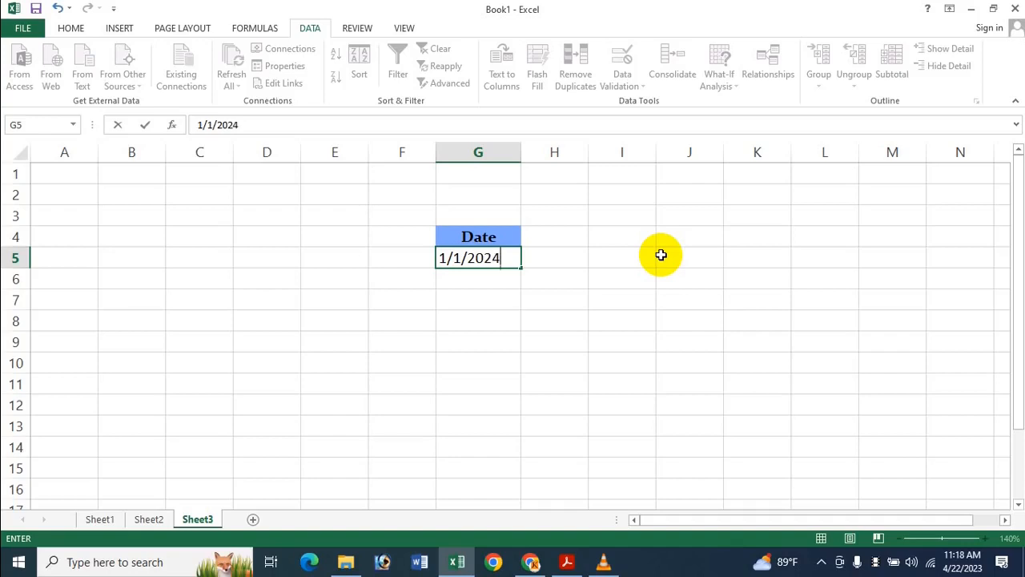
{"action": "key", "text": "Return"}
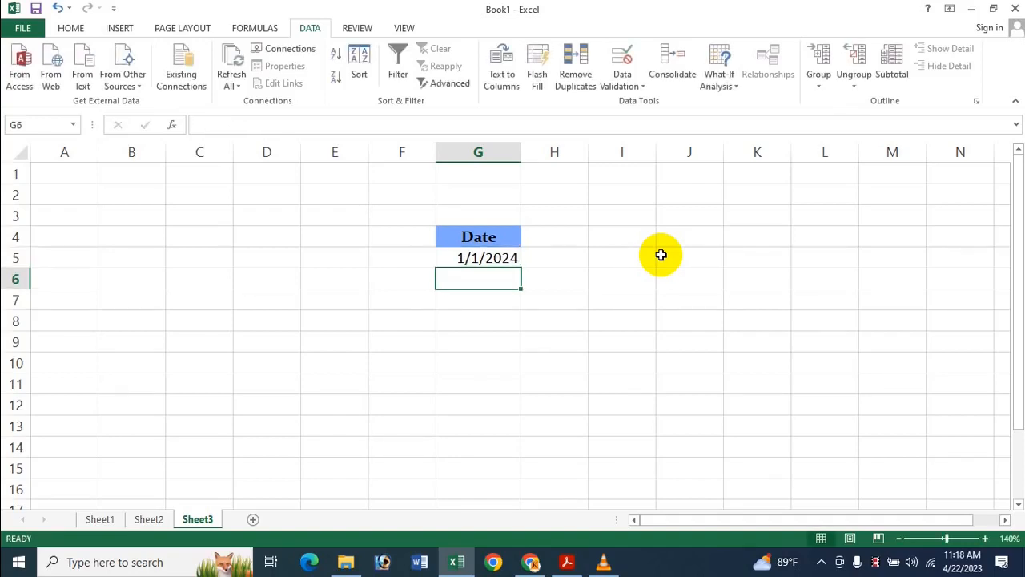
{"action": "type", "text": "1"}
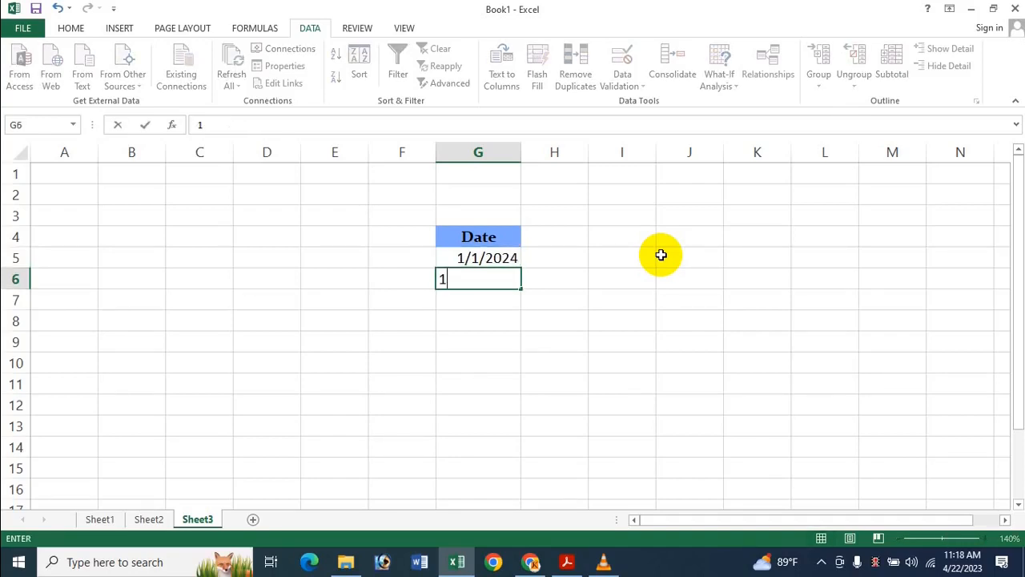
{"action": "type", "text": "/2/2021"}
{"action": "key", "text": "Return"}
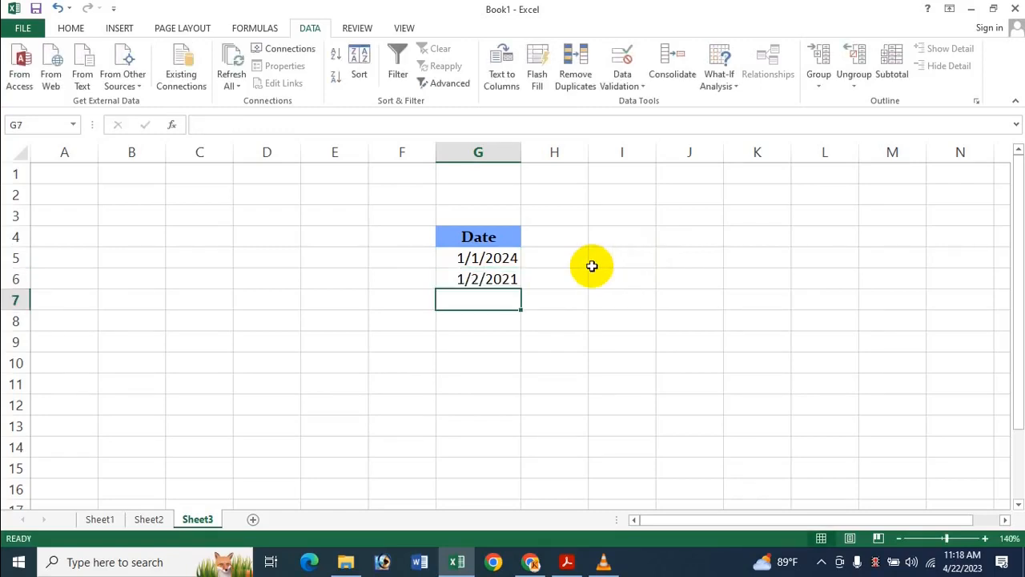
{"action": "type", "text": "1/15/2"}
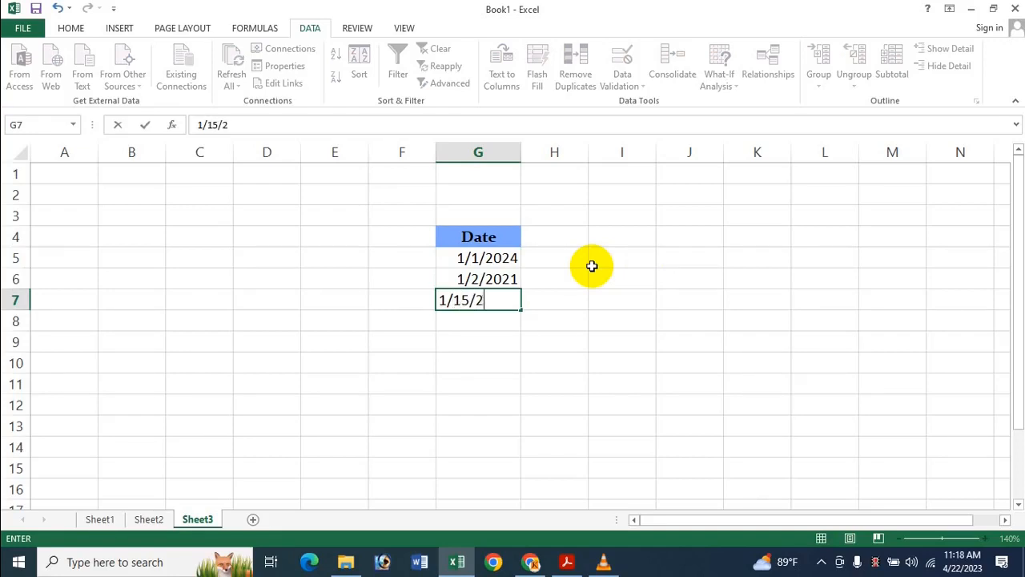
{"action": "type", "text": "3"}
{"action": "key", "text": "Return"}
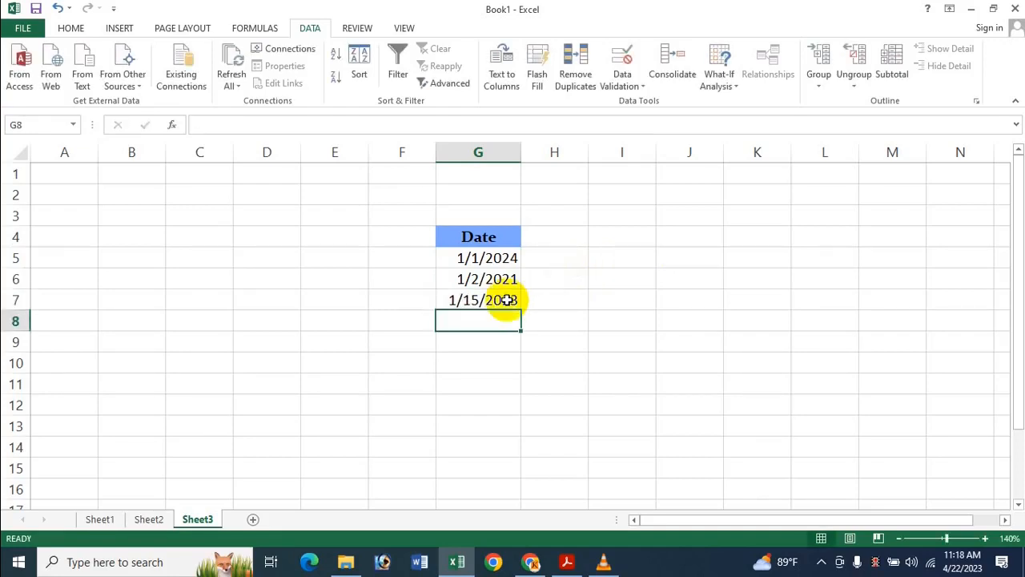
{"action": "left_click", "coordinate": [608, 284]}
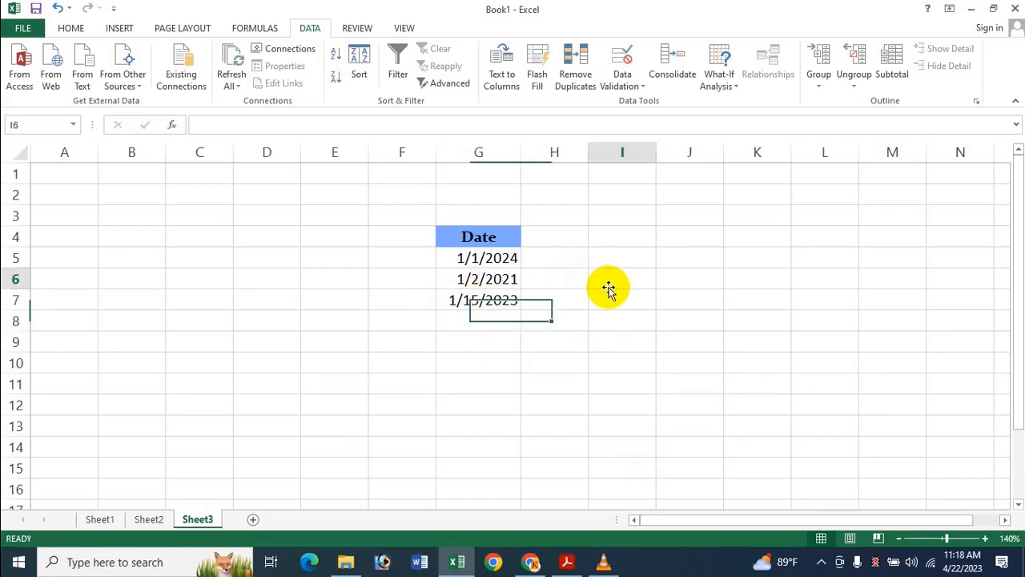
{"action": "left_click", "coordinate": [483, 403]}
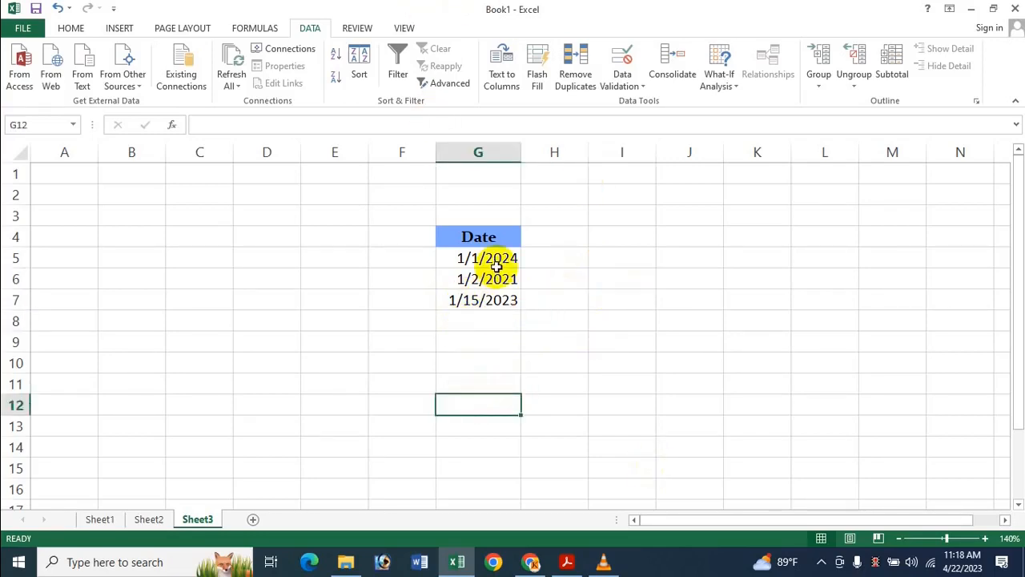
Step: Delete the test dates from G5:G8 in the Date column
{"action": "left_click", "coordinate": [490, 260]}
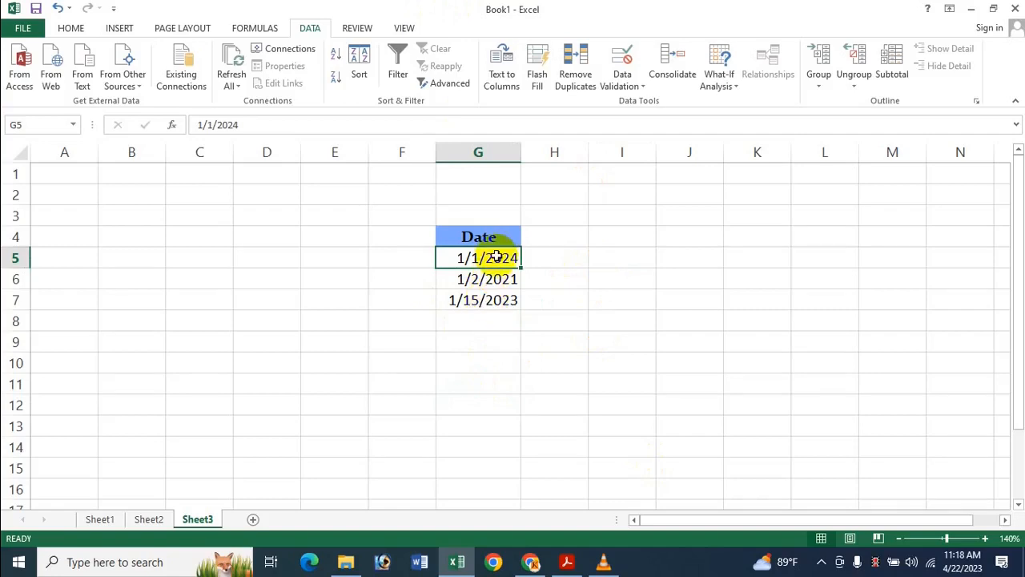
{"action": "left_click_drag", "start_coordinate": [497, 256], "coordinate": [492, 316]}
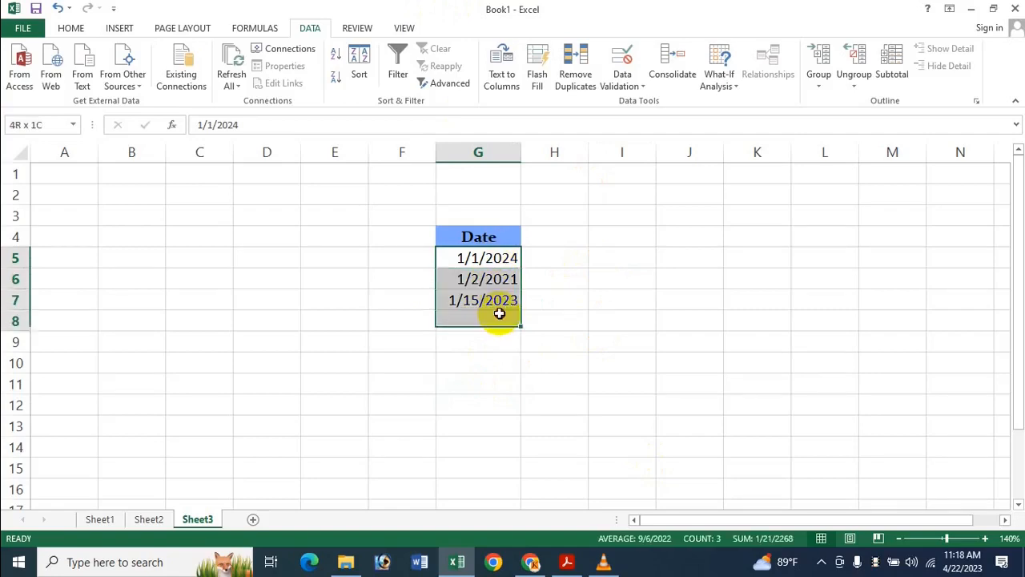
{"action": "key", "text": "End"}
{"action": "left_click", "coordinate": [509, 257]}
{"action": "key", "text": "ctrl+shift+End"}
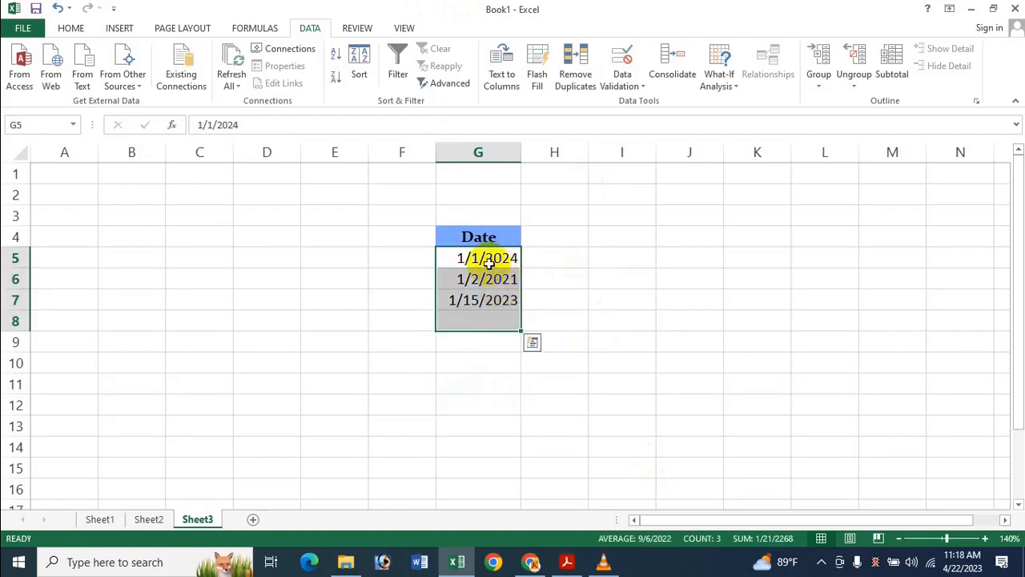
{"action": "key", "text": "Delete"}
Step: Set the validation for G5:G16 to allow only dates equal to 1/1/2022, and apply it
{"action": "left_click_drag", "start_coordinate": [489, 263], "coordinate": [485, 488]}
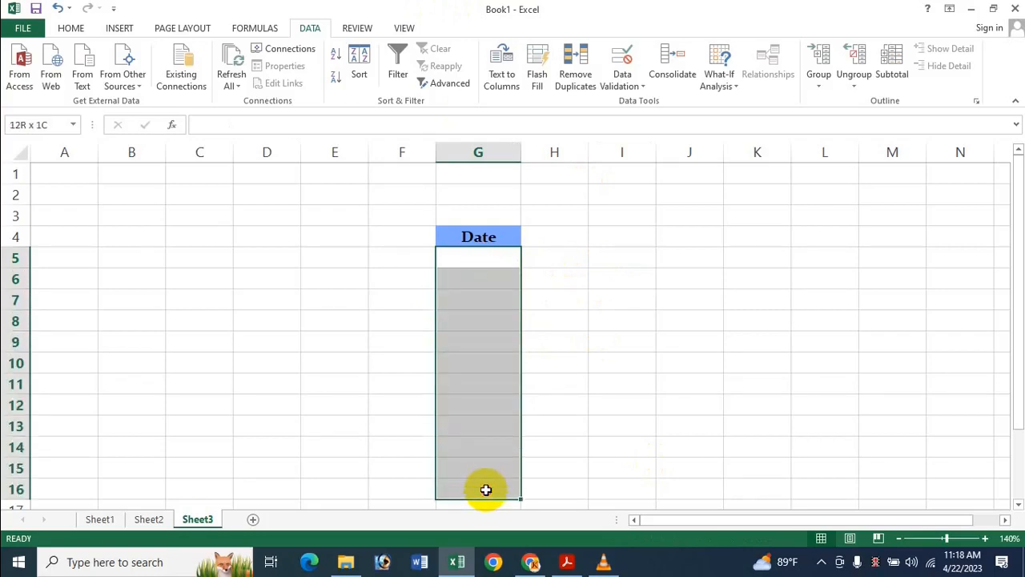
{"action": "left_click", "coordinate": [623, 90]}
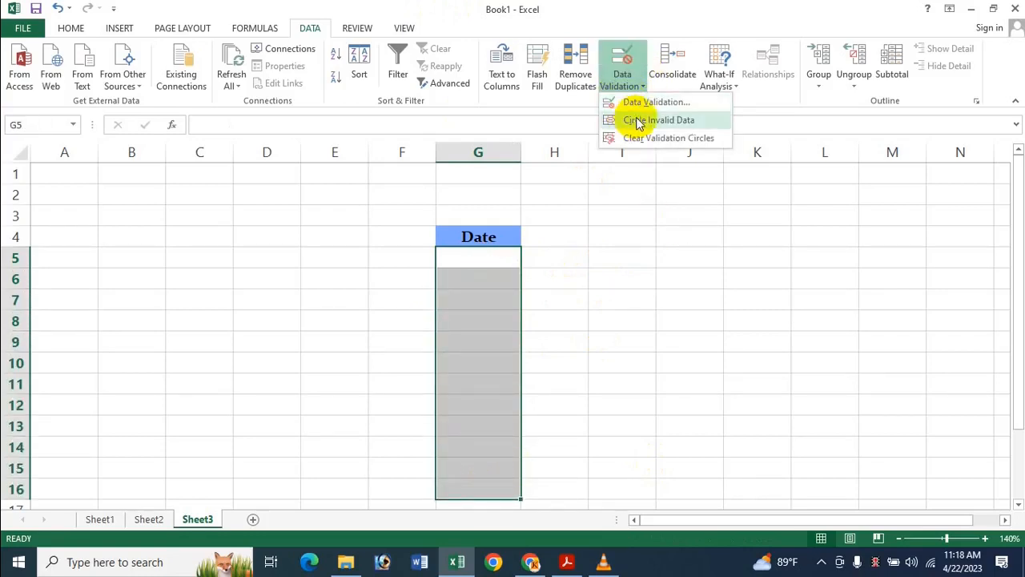
{"action": "left_click", "coordinate": [630, 120]}
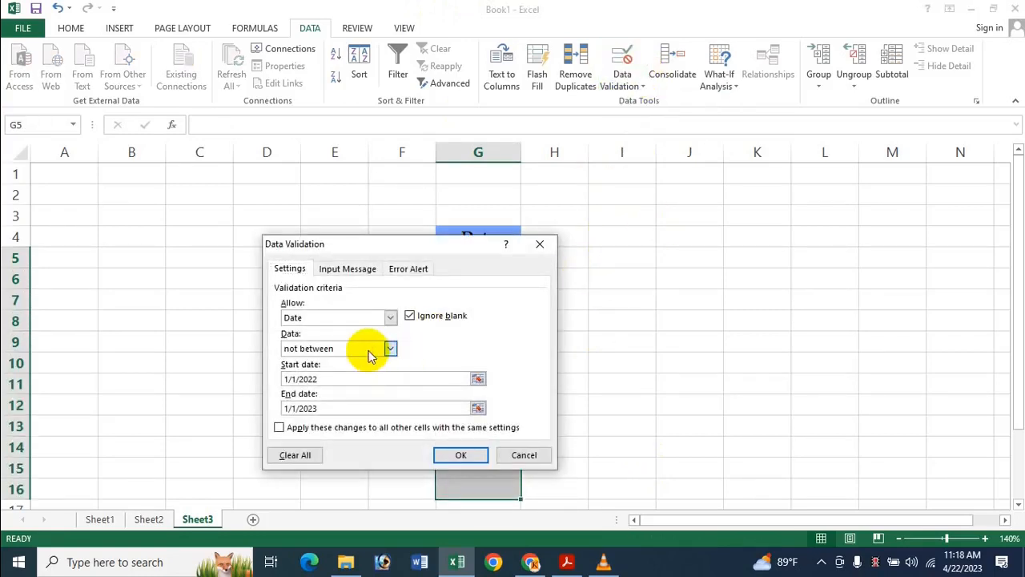
{"action": "left_click", "coordinate": [366, 349]}
{"action": "left_click", "coordinate": [337, 382]}
{"action": "left_click", "coordinate": [338, 383]}
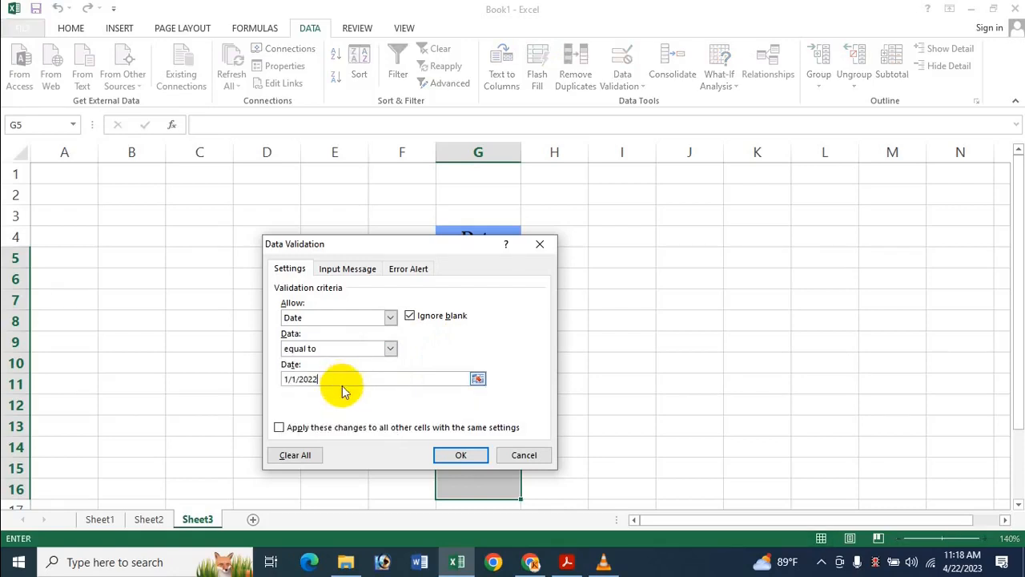
{"action": "left_click", "coordinate": [459, 454]}
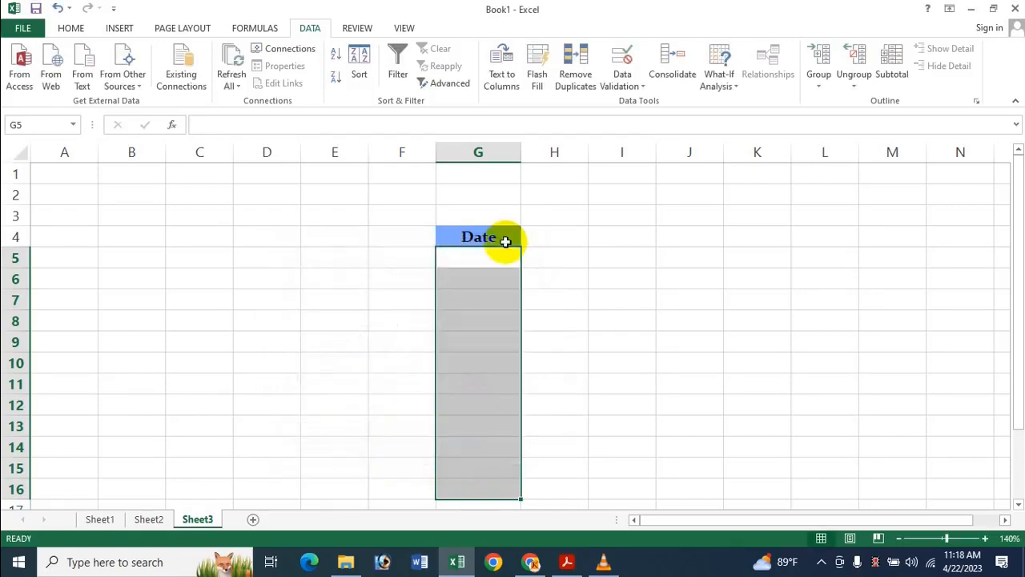
Step: Enter the date 1/1/2022 in G5
{"action": "left_click", "coordinate": [486, 254]}
{"action": "type", "text": "1/1/2022"}
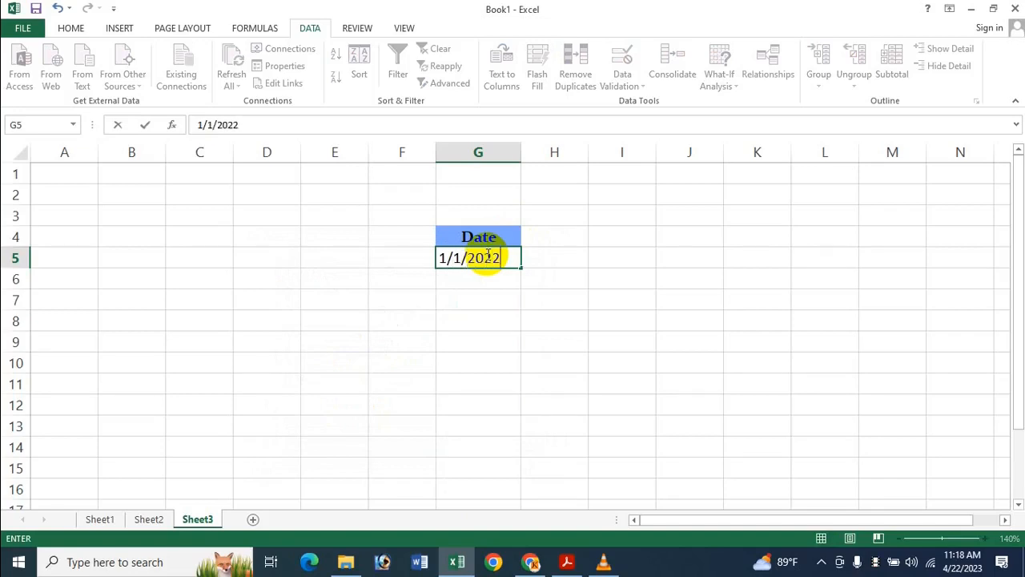
{"action": "key", "text": "Return"}
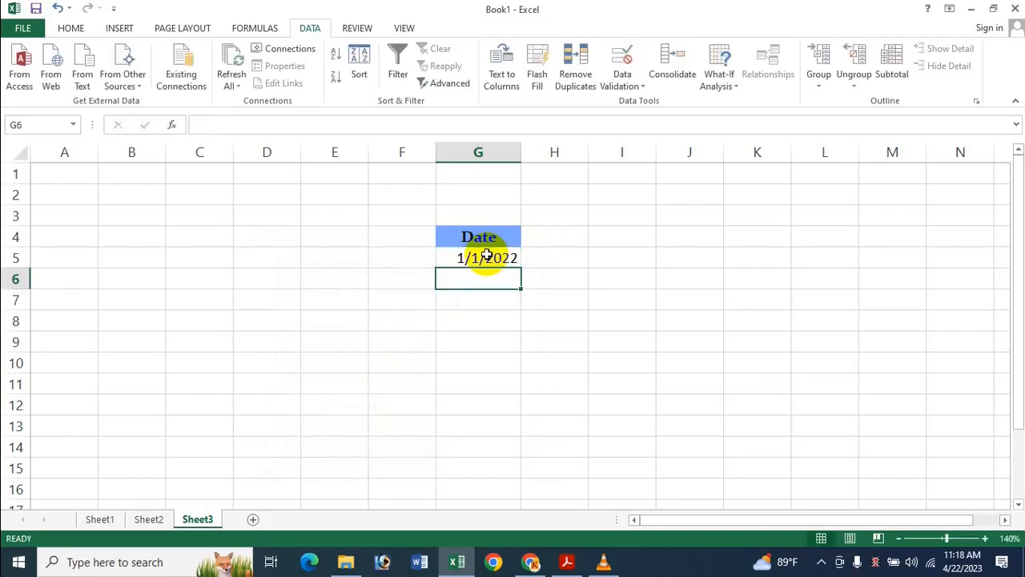
Step: Try to enter the date 5/5/2022 in G6 and cancel the entry
{"action": "type", "text": "5/5/2"}
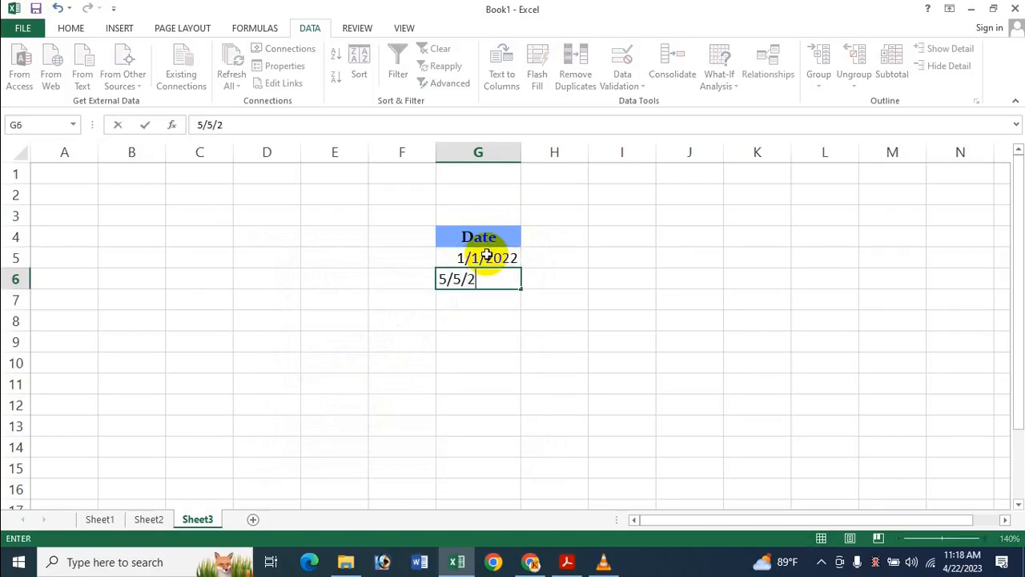
{"action": "type", "text": "022"}
{"action": "key", "text": "Return"}
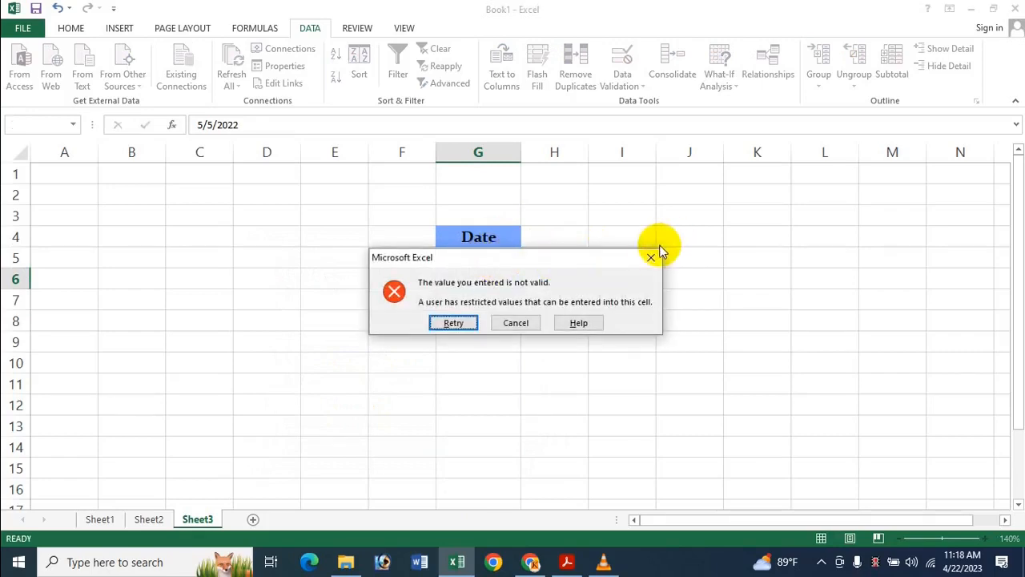
{"action": "left_click", "coordinate": [652, 256]}
Step: Clear the date in G5, and apply a validation to G5:G16 that allows dates not equal to 1/1/2022
{"action": "left_click", "coordinate": [486, 261]}
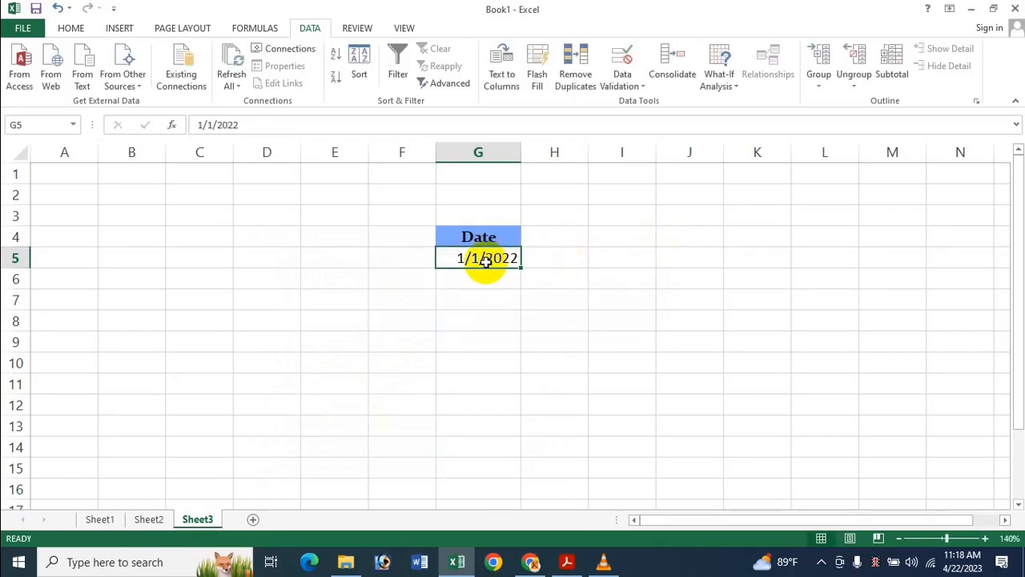
{"action": "key", "text": "Delete"}
{"action": "left_click_drag", "start_coordinate": [486, 261], "coordinate": [499, 481]}
{"action": "scroll", "coordinate": [506, 467], "scroll_direction": "up", "scroll_amount": 1}
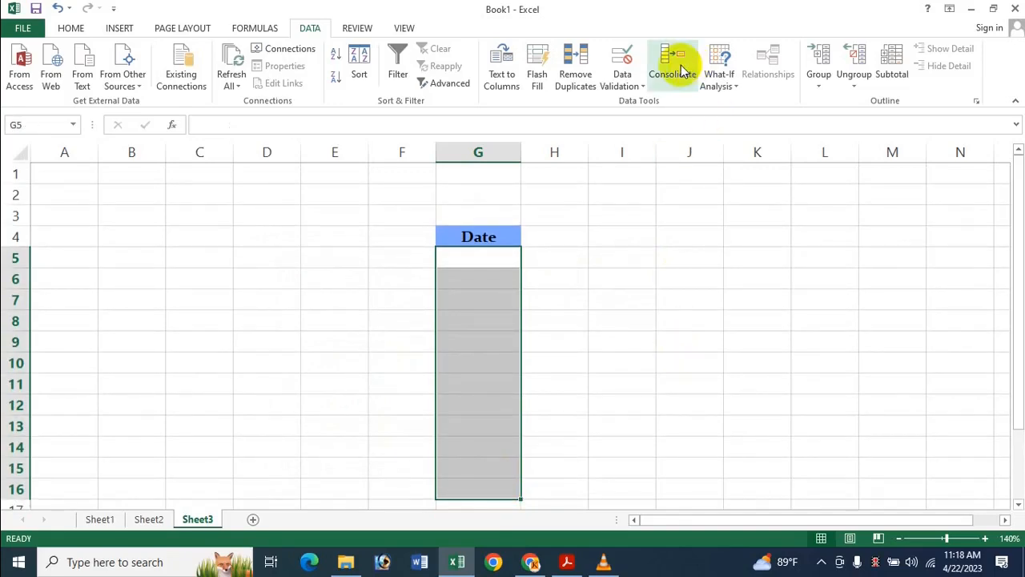
{"action": "left_click", "coordinate": [631, 83]}
{"action": "left_click", "coordinate": [642, 104]}
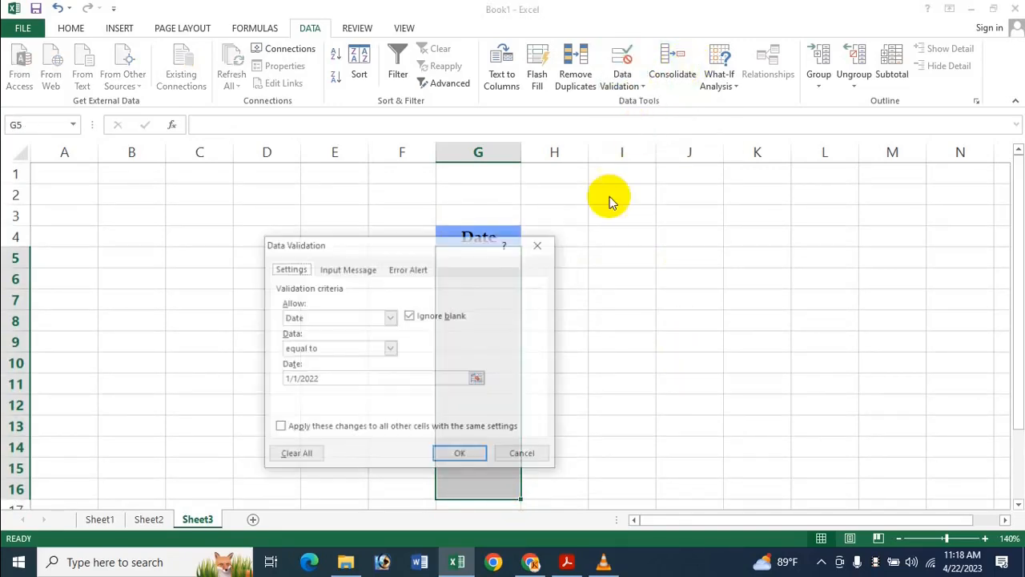
{"action": "left_click", "coordinate": [308, 348]}
{"action": "left_click", "coordinate": [314, 391]}
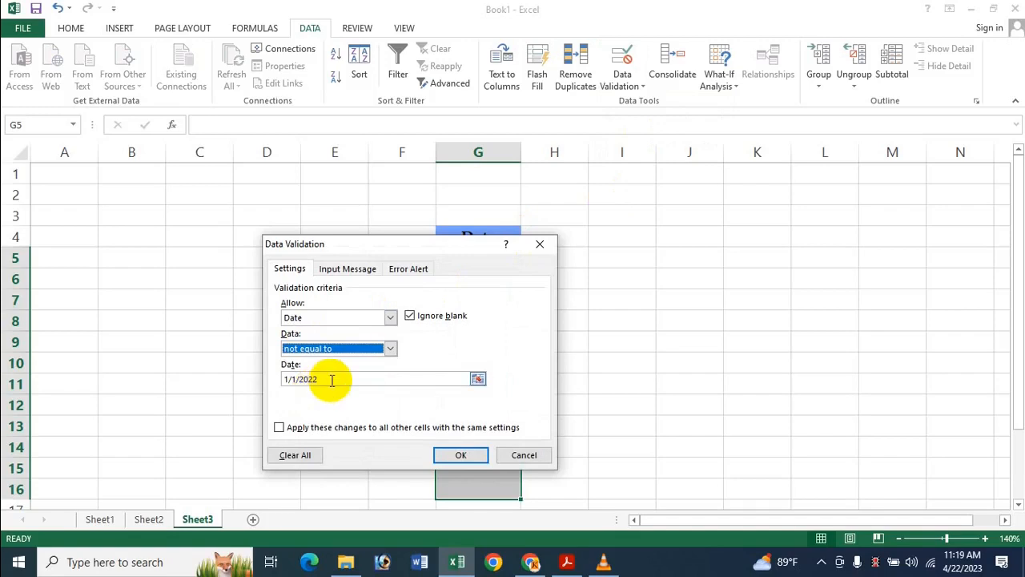
{"action": "left_click", "coordinate": [459, 455]}
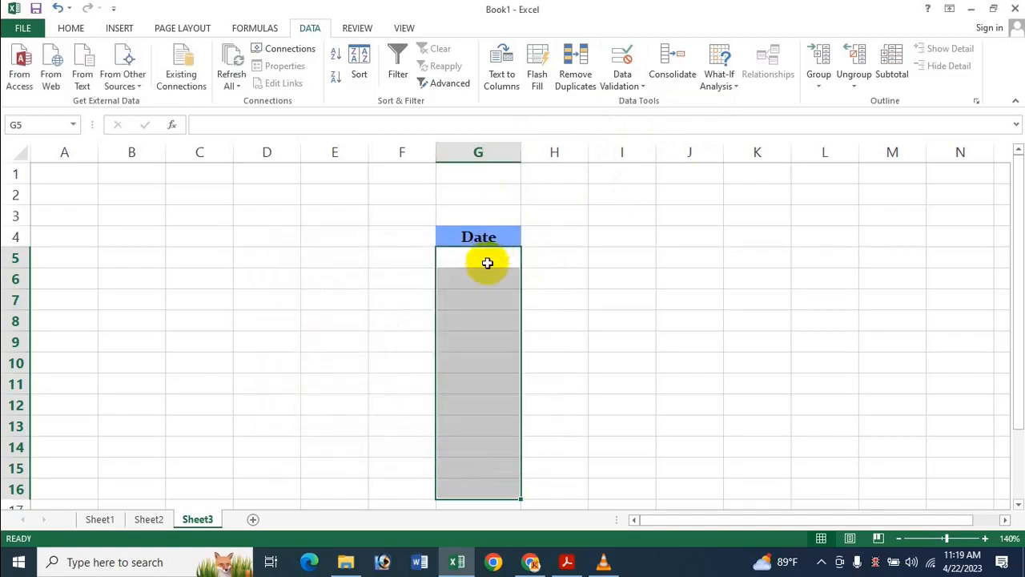
Step: Enter the dates 5/5/2023 in G5 and 9/8/2021 in G6
{"action": "left_click", "coordinate": [482, 258]}
{"action": "type", "text": "5/"}
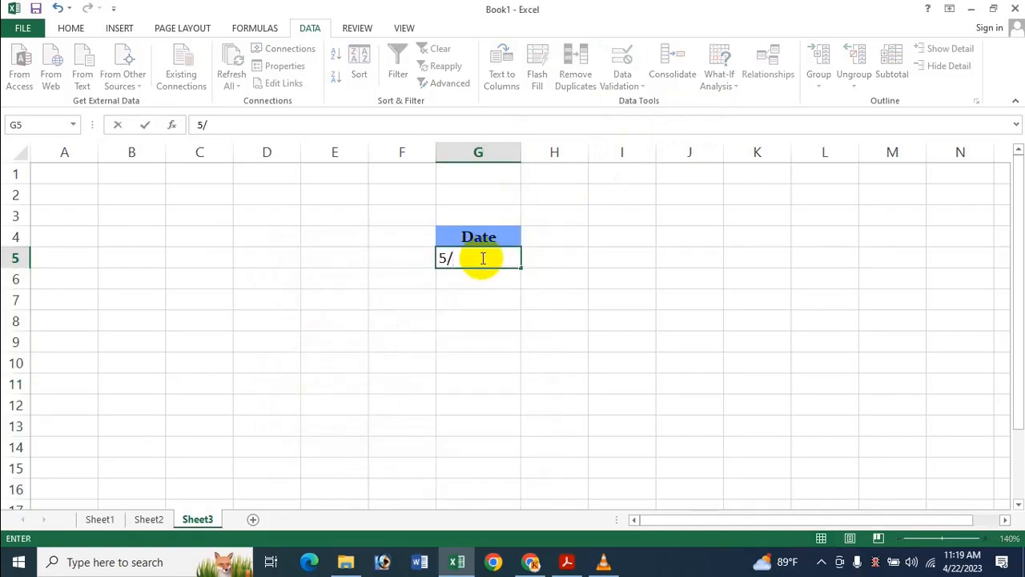
{"action": "type", "text": "5/2023"}
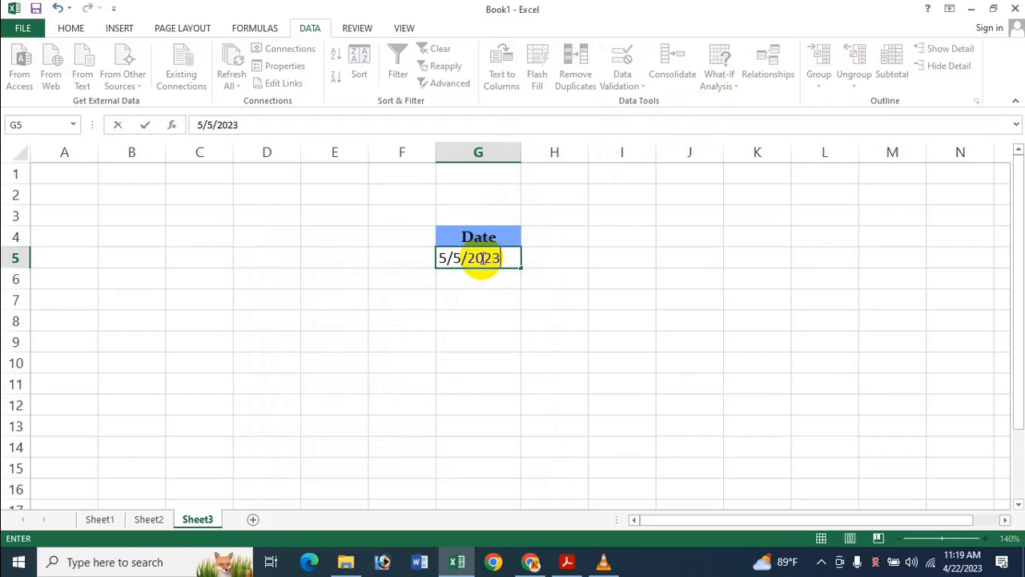
{"action": "key", "text": "Return"}
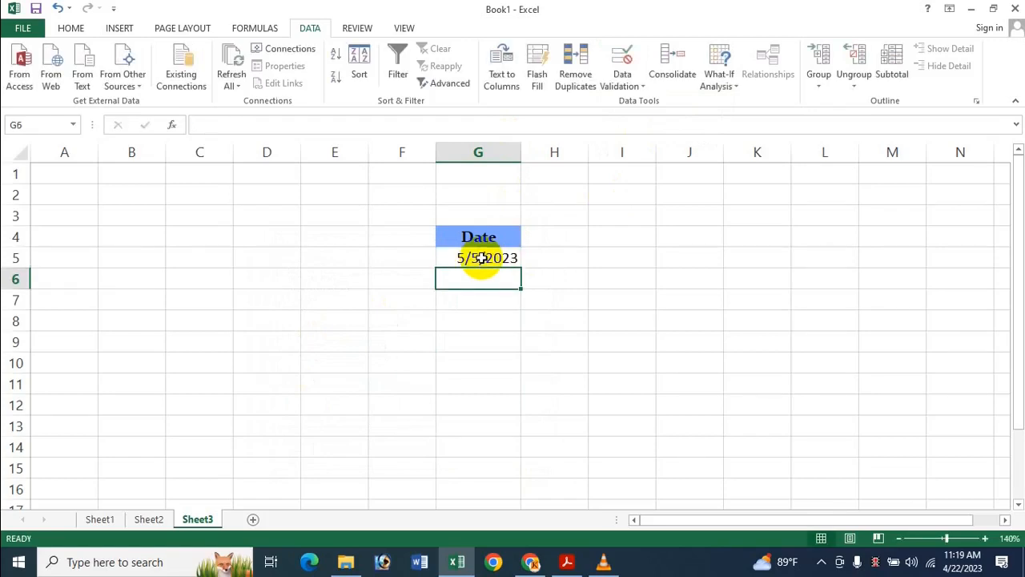
{"action": "type", "text": "9/8/2021"}
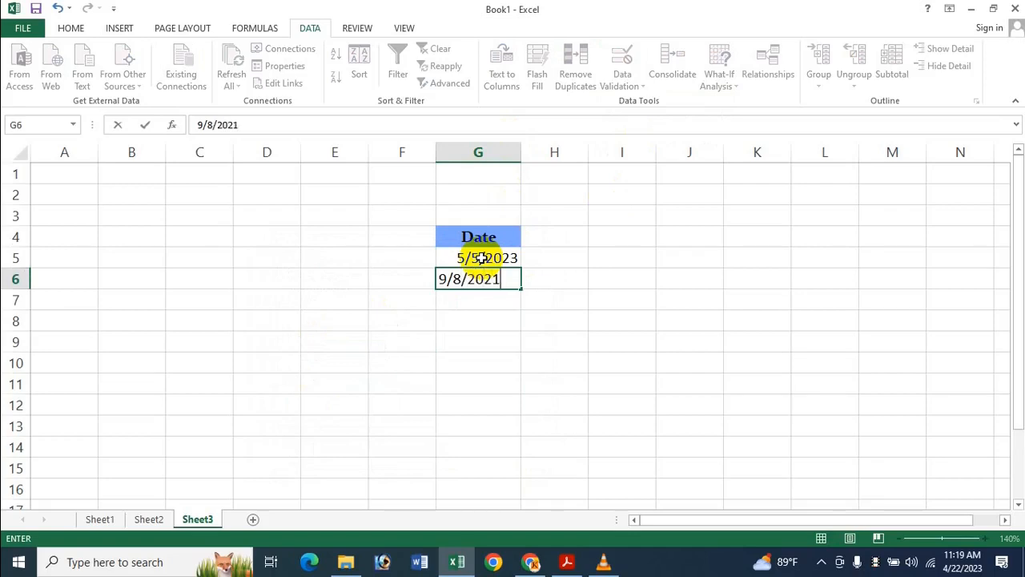
{"action": "key", "text": "Return"}
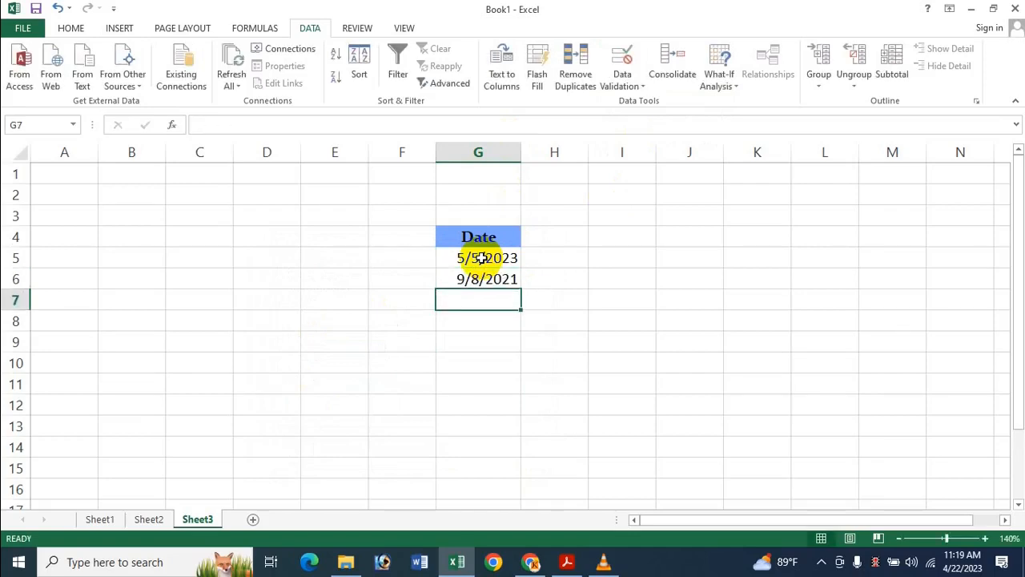
Step: Try to enter the date 1/1/2022 in G7 and cancel the entry
{"action": "type", "text": "1/1/2022"}
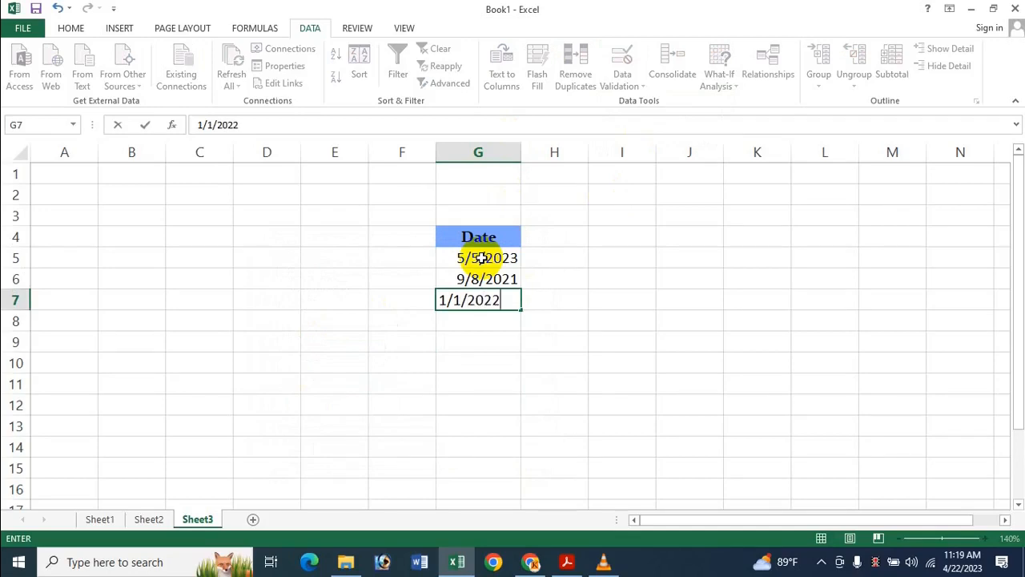
{"action": "key", "text": "Return"}
{"action": "left_click", "coordinate": [653, 259]}
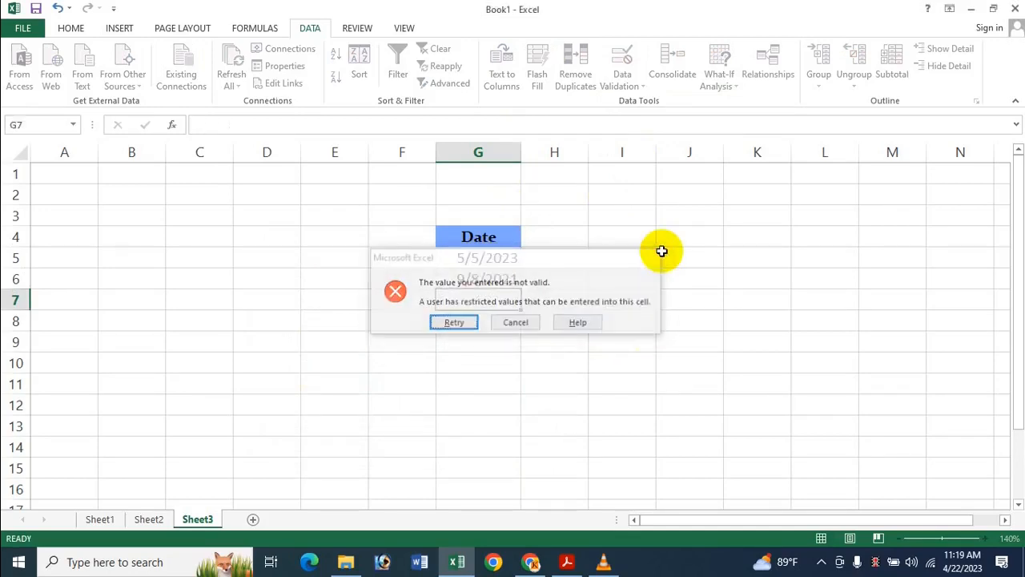
Step: Clear the dates in G5:G16 and apply a validation to the range that allows only dates greater than 1/1/2022
{"action": "left_click_drag", "start_coordinate": [465, 259], "coordinate": [497, 480]}
{"action": "key", "text": "Delete"}
{"action": "left_click", "coordinate": [639, 86]}
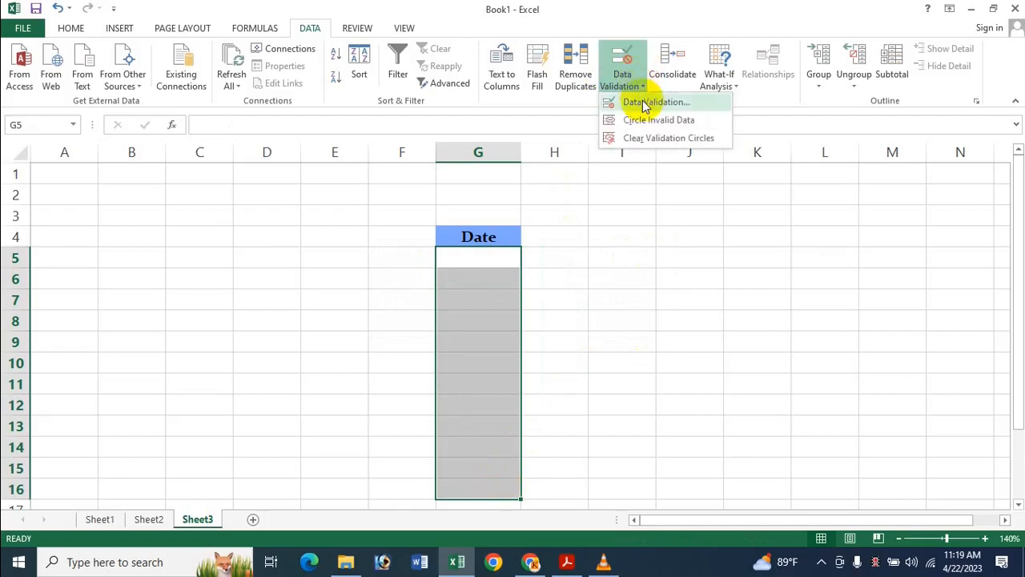
{"action": "left_click", "coordinate": [642, 99]}
{"action": "left_click", "coordinate": [325, 354]}
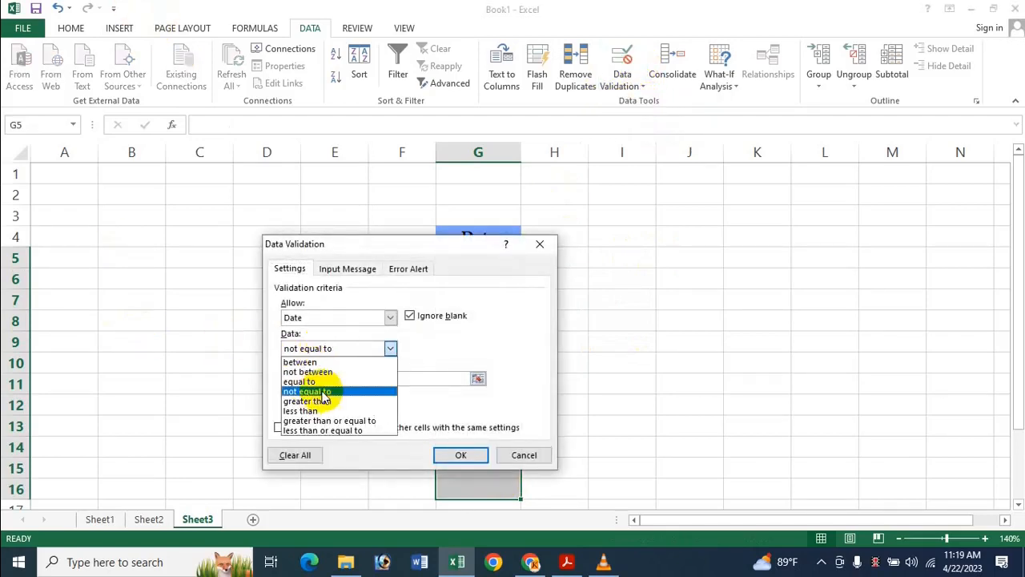
{"action": "left_click", "coordinate": [334, 400]}
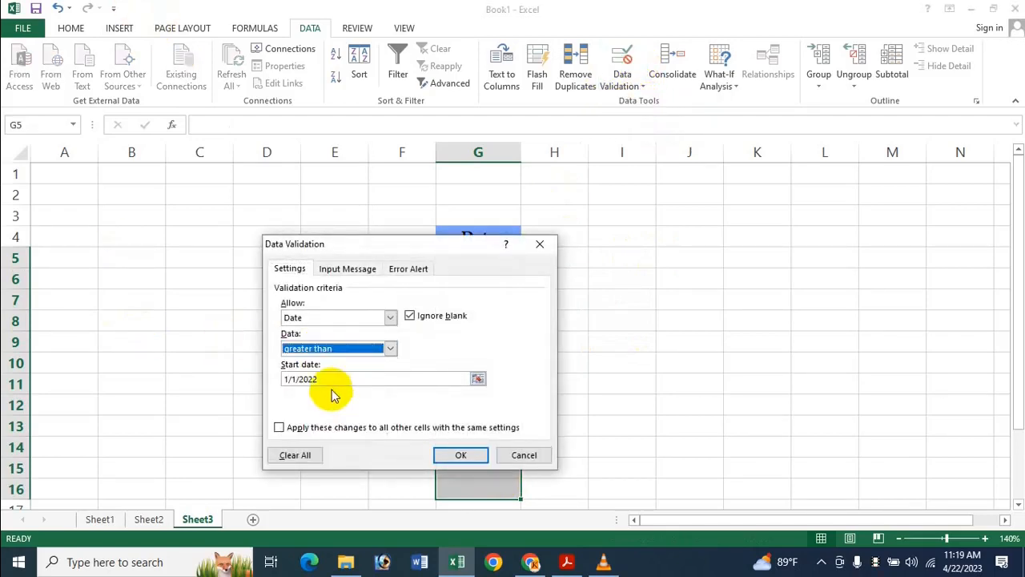
{"action": "left_click", "coordinate": [458, 454]}
Step: Try to enter the dates 1/1/2021 and 1/1/2022 in G5, cancelling each entry
{"action": "left_click", "coordinate": [478, 253]}
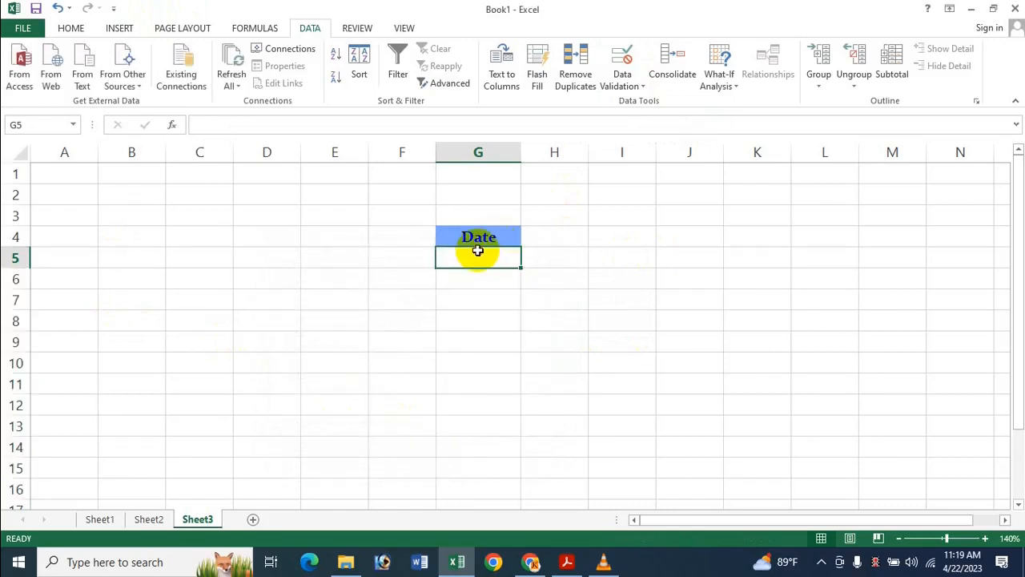
{"action": "type", "text": "1/1/2021"}
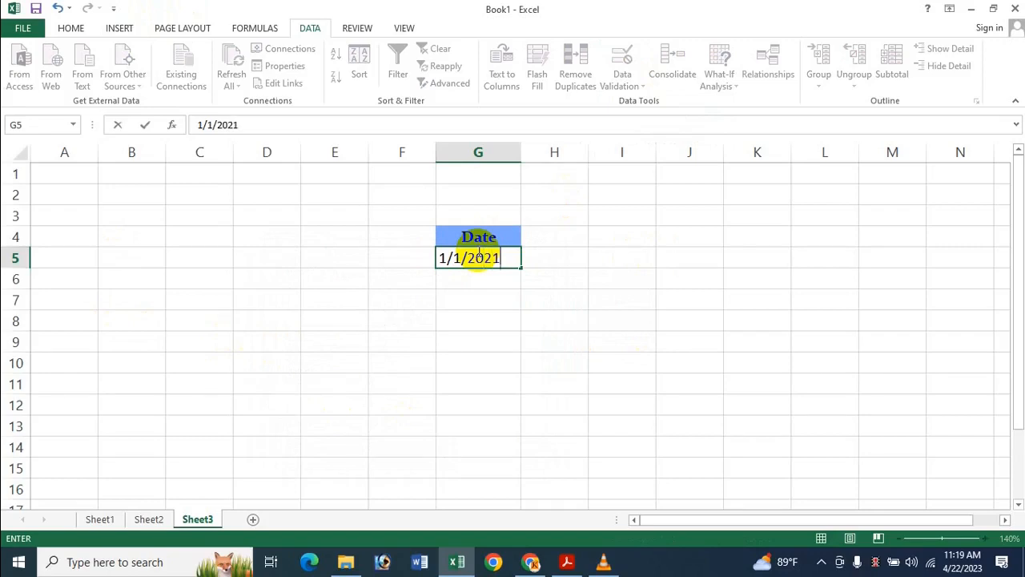
{"action": "key", "text": "Return"}
{"action": "left_click", "coordinate": [652, 255]}
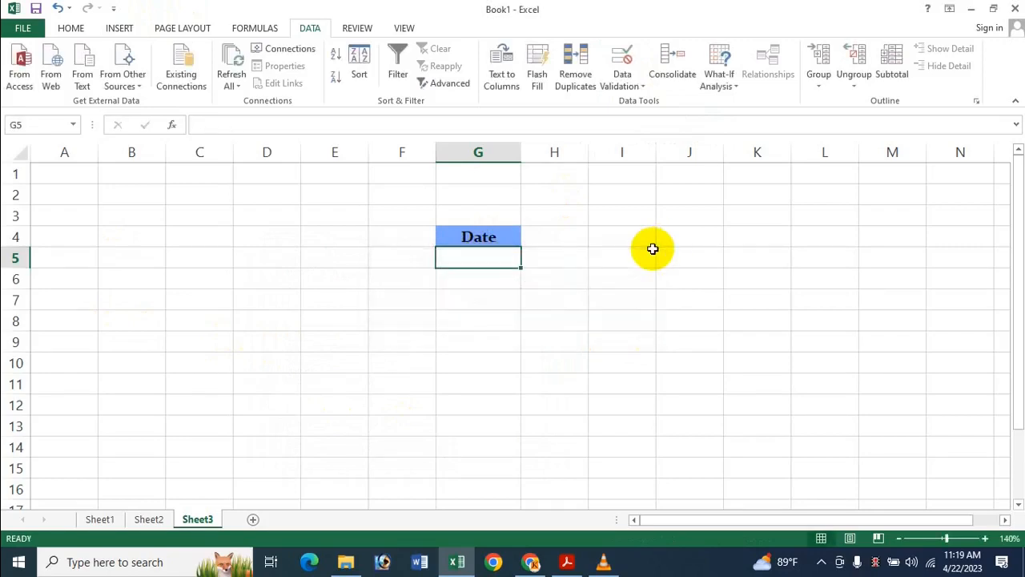
{"action": "type", "text": "1/1"}
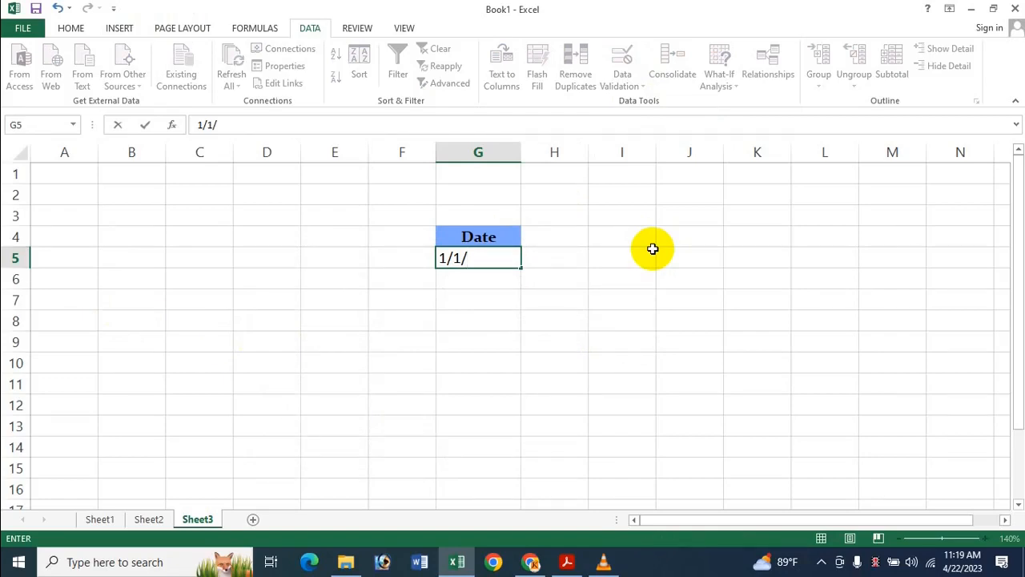
{"action": "type", "text": "/2022"}
{"action": "key", "text": "Return"}
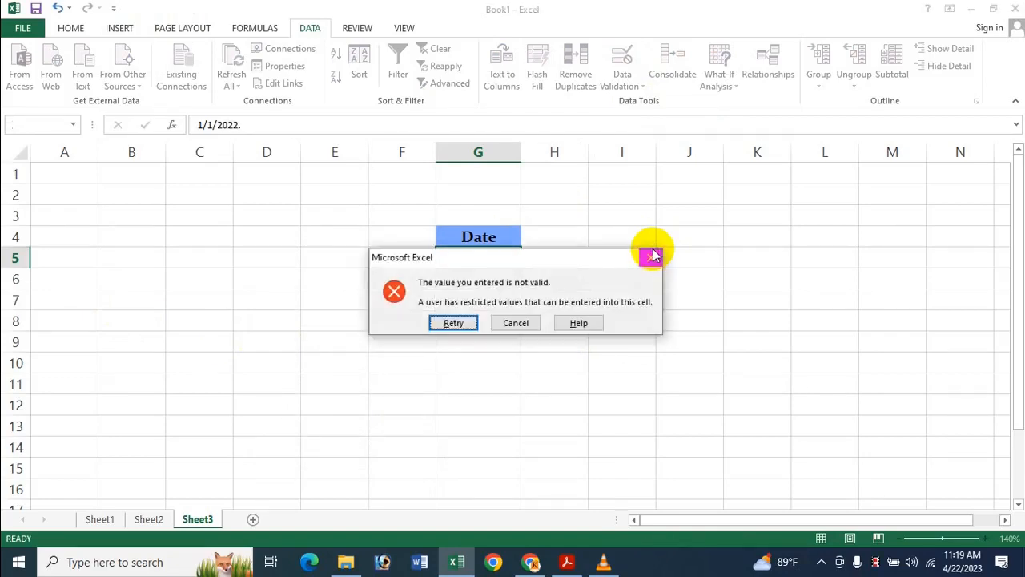
{"action": "left_click", "coordinate": [653, 249]}
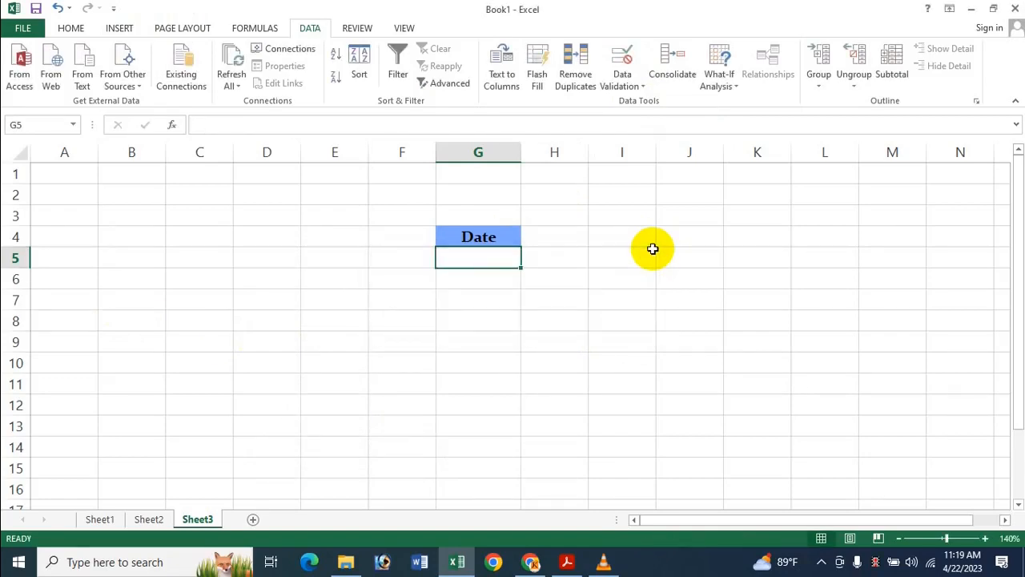
Step: Enter the date 2/2/2023 in G5
{"action": "type", "text": "2"}
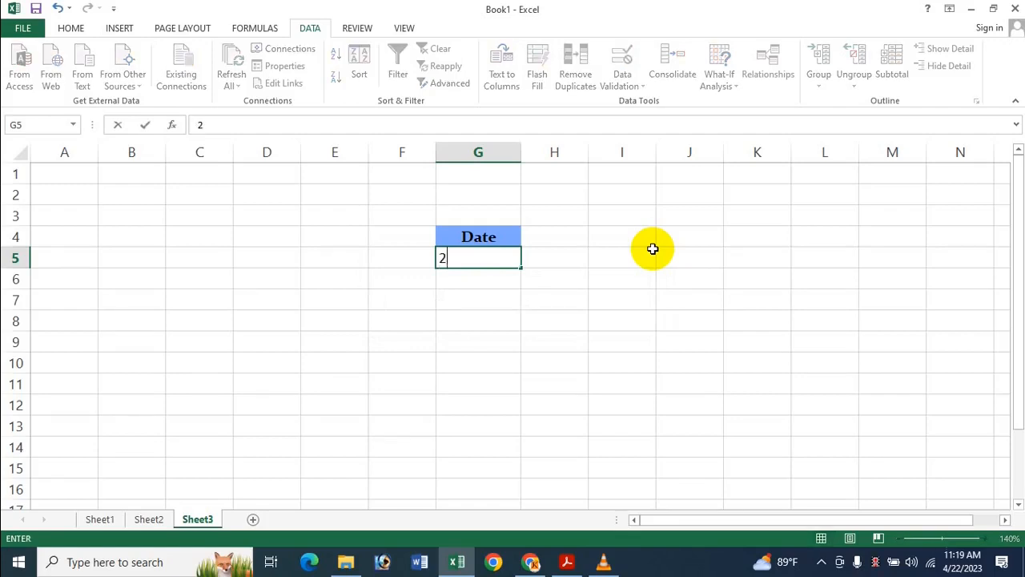
{"action": "type", "text": "/2/230"}
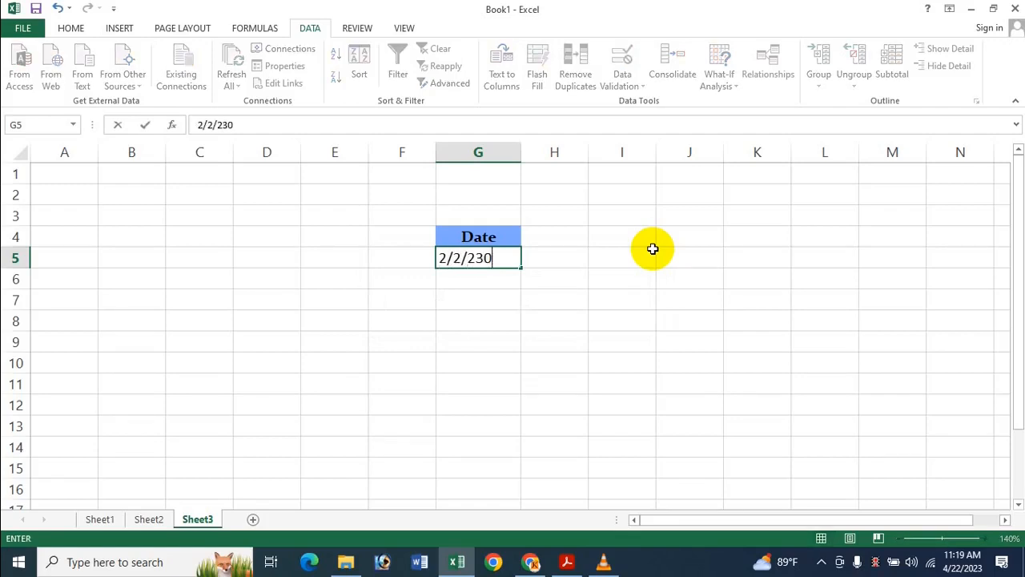
{"action": "key", "text": "BackSpace"}
{"action": "key", "text": "BackSpace"}
{"action": "key", "text": "Return"}
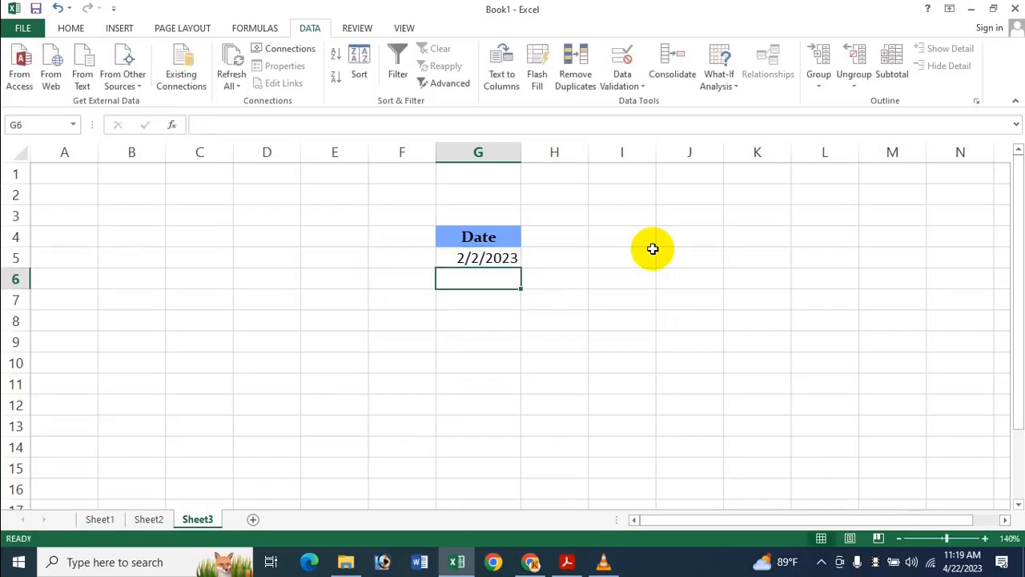
Step: Clear the date in G5, and apply a validation to G5:G16 that allows only dates less than 1/1/2022
{"action": "left_click", "coordinate": [449, 255]}
{"action": "key", "text": "Delete"}
{"action": "left_click_drag", "start_coordinate": [482, 257], "coordinate": [477, 490]}
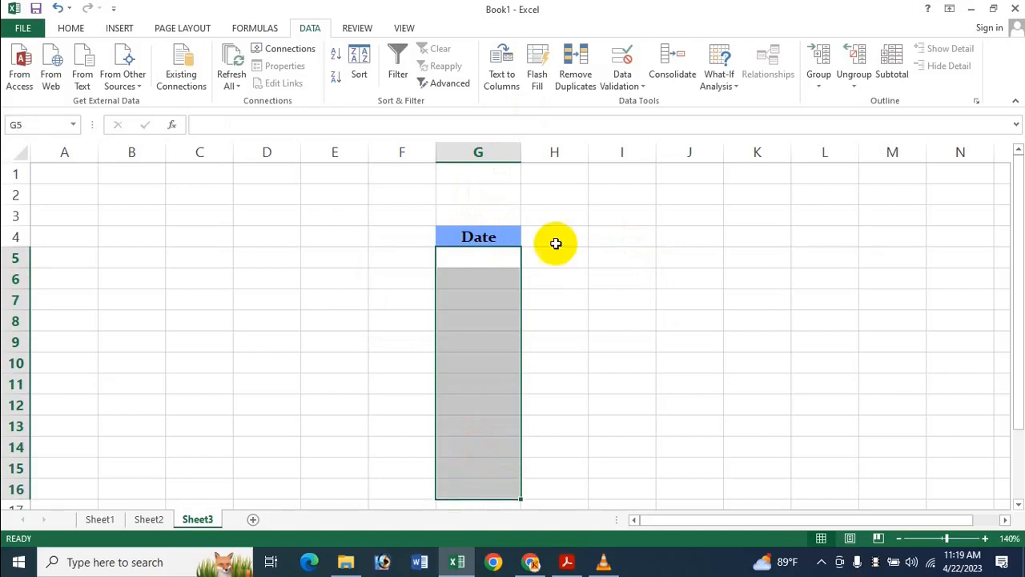
{"action": "left_click", "coordinate": [622, 84]}
{"action": "left_click", "coordinate": [633, 104]}
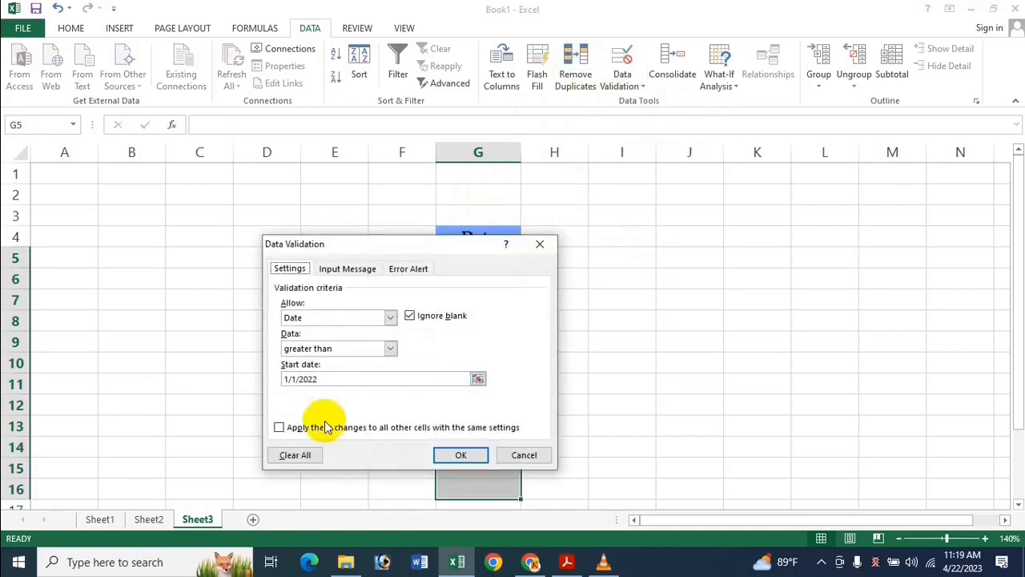
{"action": "left_click", "coordinate": [355, 348]}
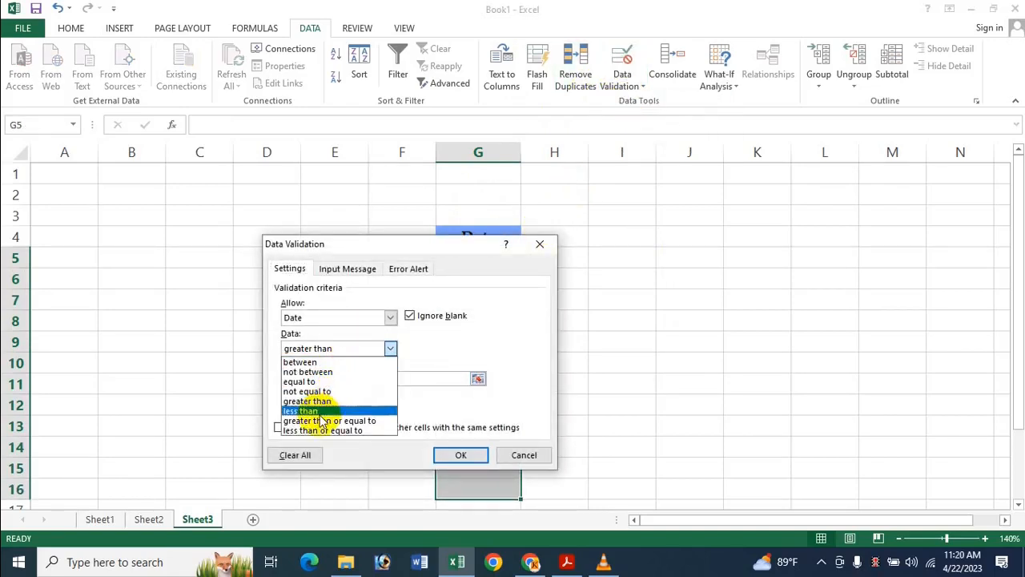
{"action": "left_click", "coordinate": [316, 411]}
{"action": "left_click", "coordinate": [480, 453]}
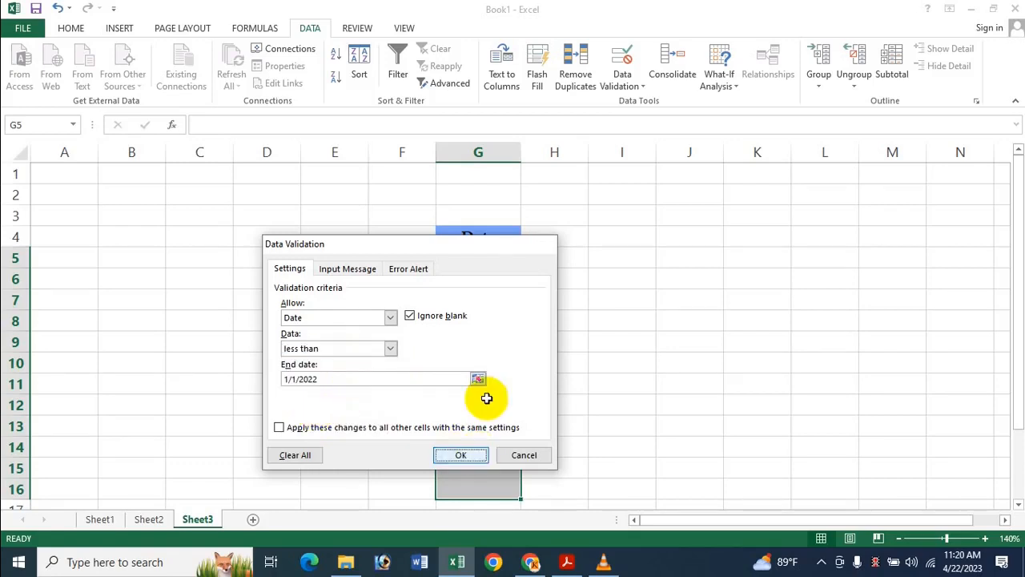
Step: Enter the date 1/1/2021 in G5
{"action": "left_click", "coordinate": [506, 262]}
{"action": "type", "text": "1/"}
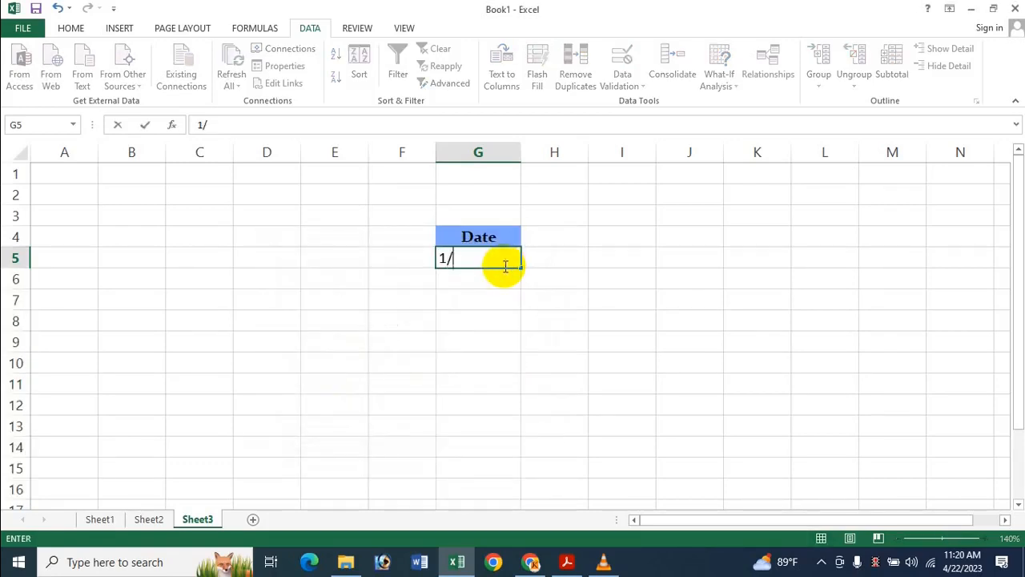
{"action": "type", "text": "1/2021"}
{"action": "key", "text": "Return"}
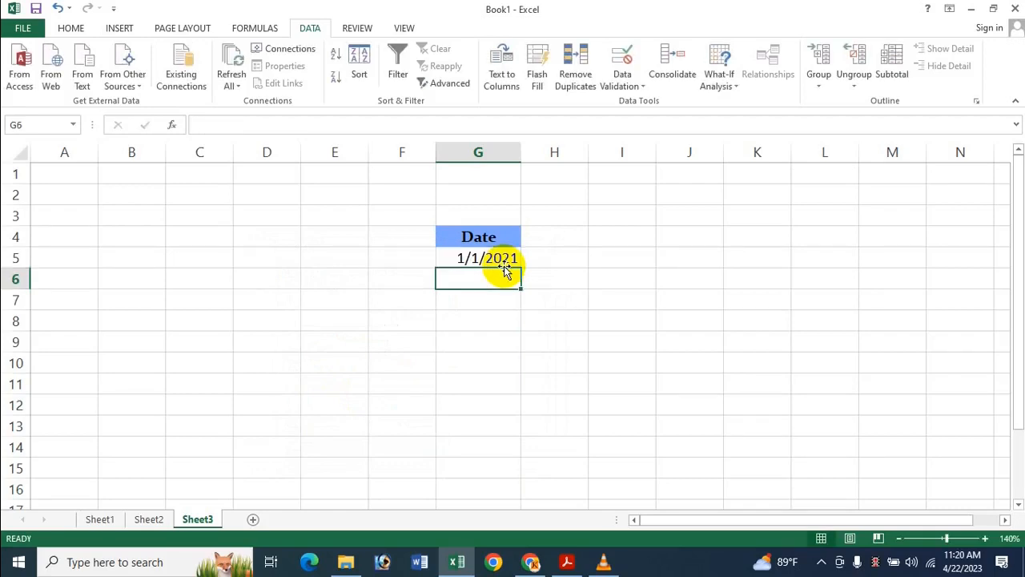
Step: Try to enter the date 1/1/2023 in G6 and cancel the entry
{"action": "type", "text": "1/1"}
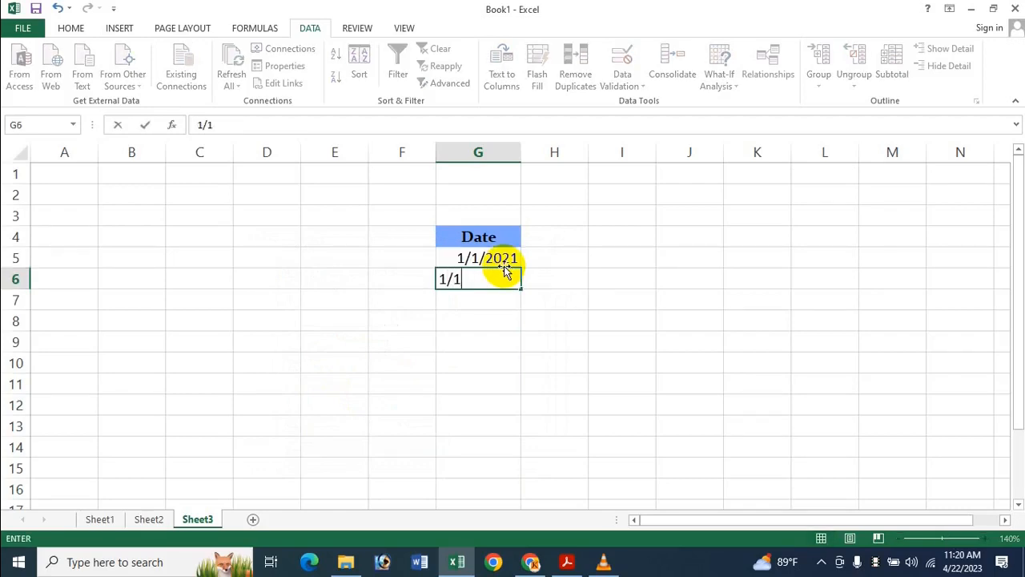
{"action": "type", "text": "/2023"}
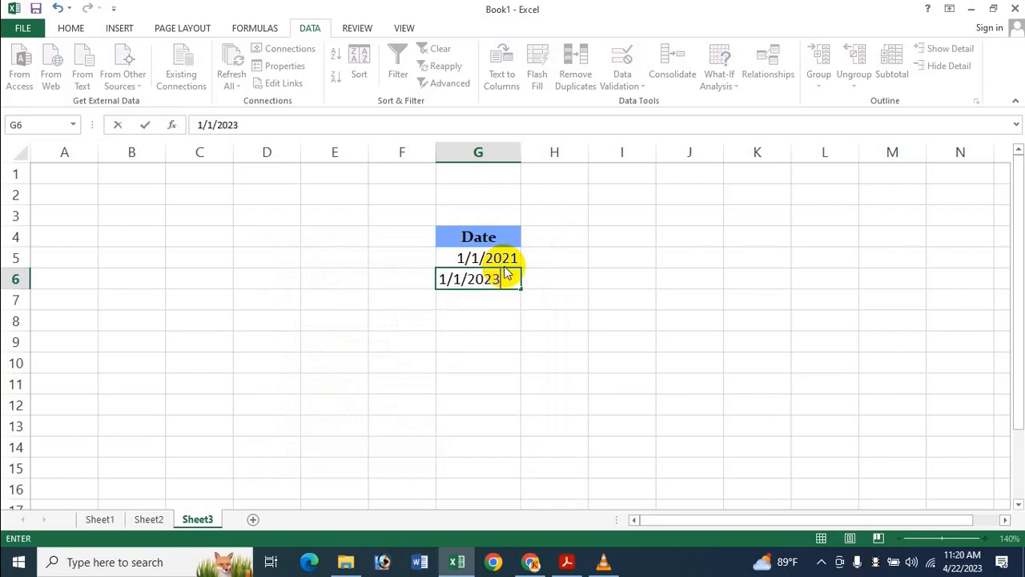
{"action": "key", "text": "Return"}
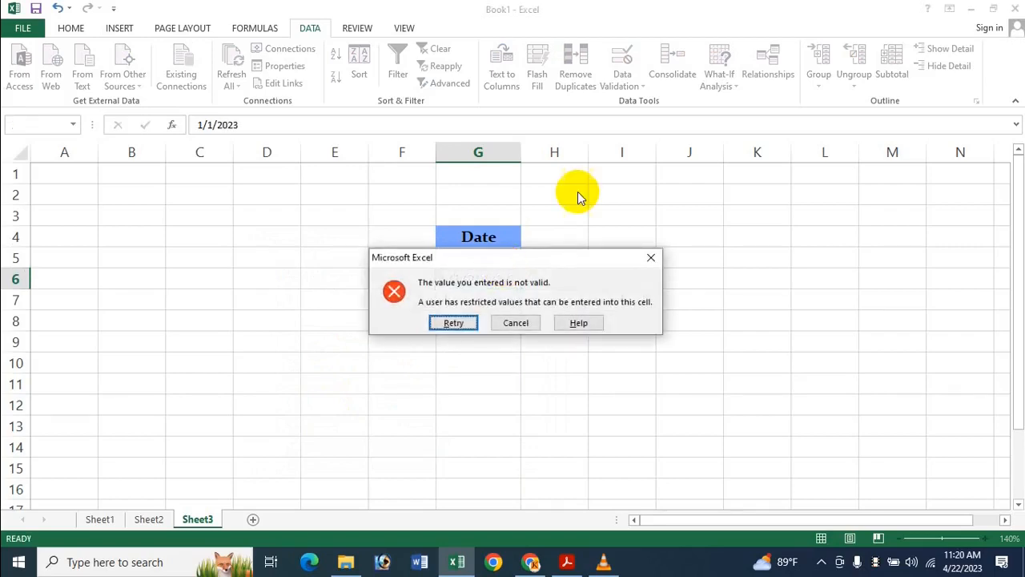
{"action": "left_click", "coordinate": [651, 257]}
Step: Clear the date in G5, and apply a validation to G5:G16 that allows dates greater than or equal to 1/12/2022
{"action": "left_click", "coordinate": [481, 255]}
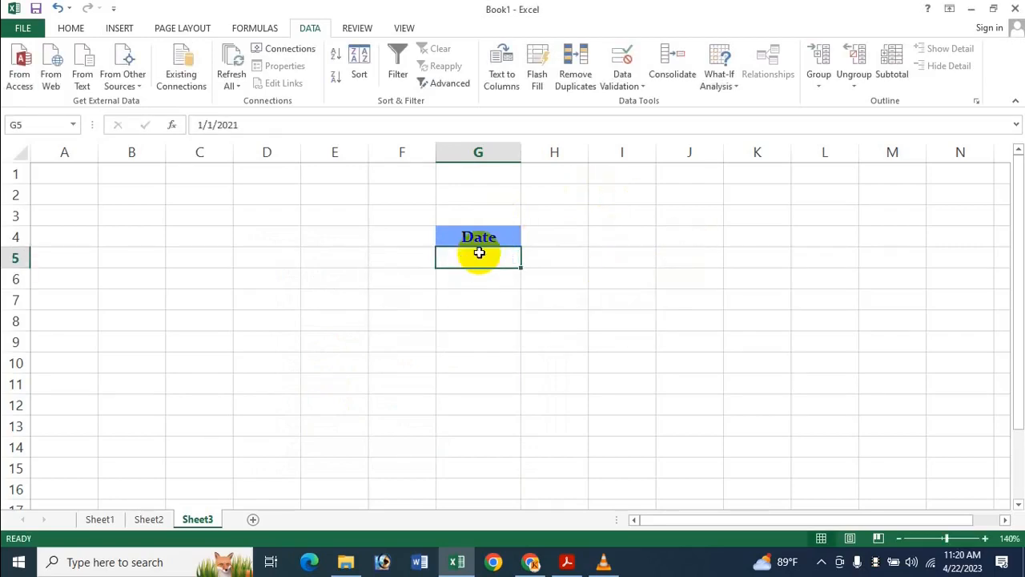
{"action": "left_click_drag", "start_coordinate": [479, 253], "coordinate": [478, 478]}
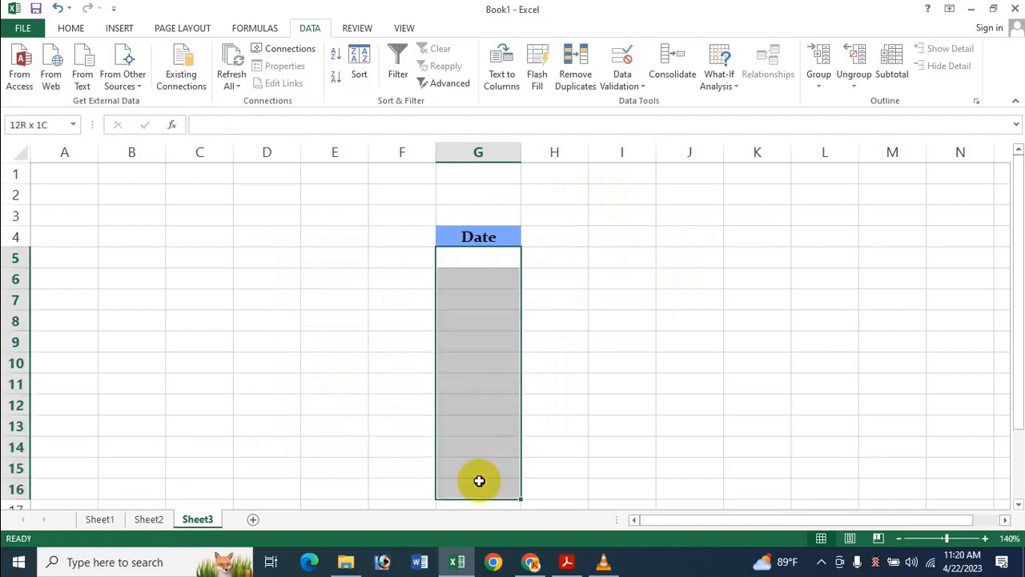
{"action": "left_click", "coordinate": [613, 80]}
{"action": "left_click", "coordinate": [633, 103]}
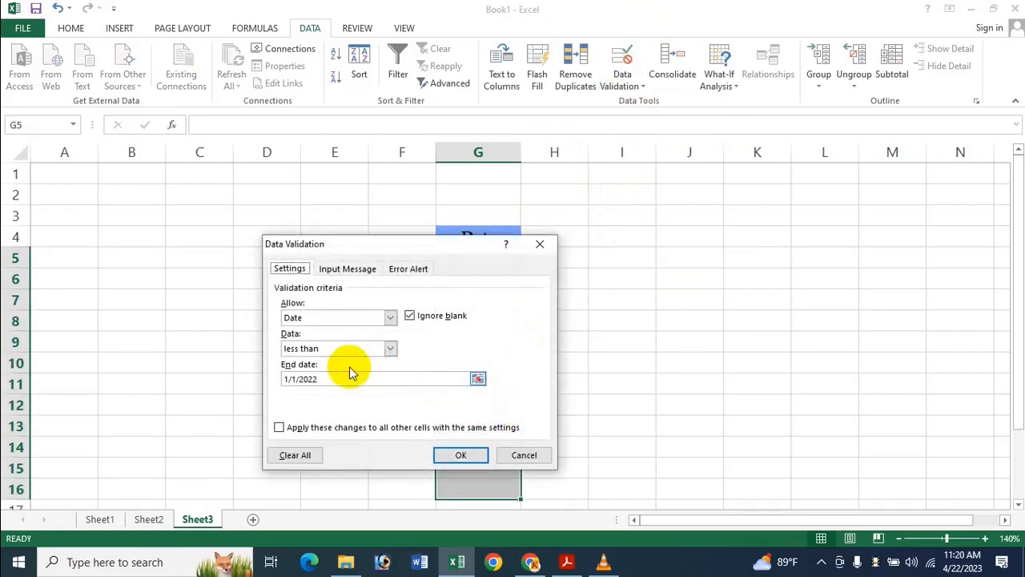
{"action": "left_click", "coordinate": [340, 350]}
{"action": "left_click", "coordinate": [328, 420]}
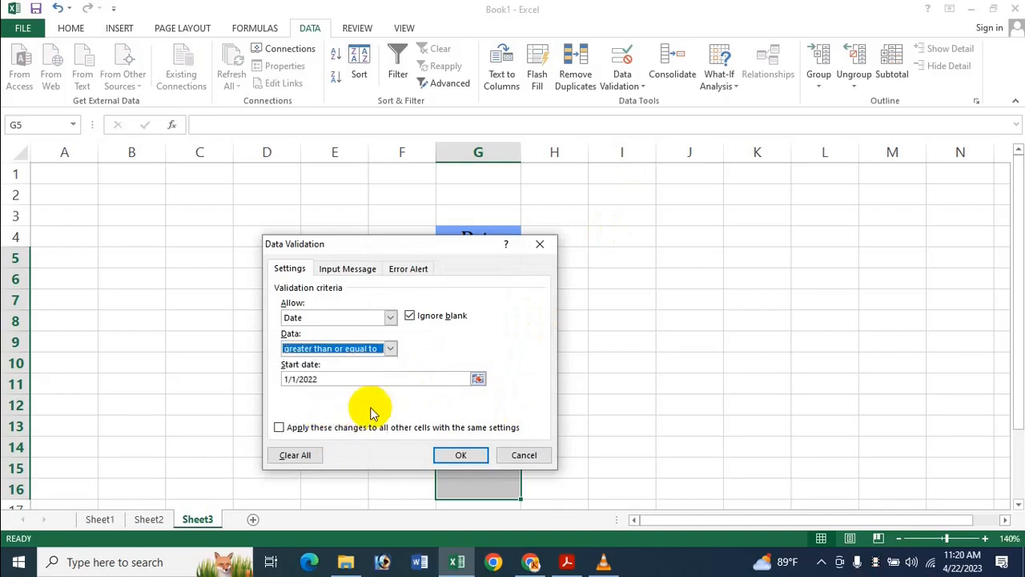
{"action": "left_click", "coordinate": [303, 379]}
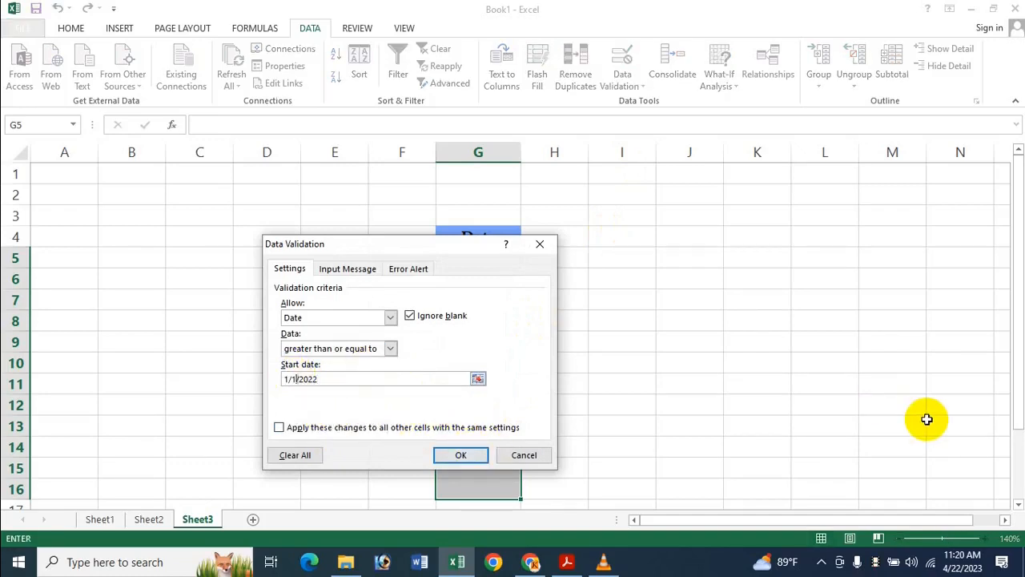
{"action": "key", "text": "BackSpace"}
{"action": "type", "text": "12"}
{"action": "key", "text": "Delete"}
{"action": "type", "text": "/"}
{"action": "key", "text": "Return"}
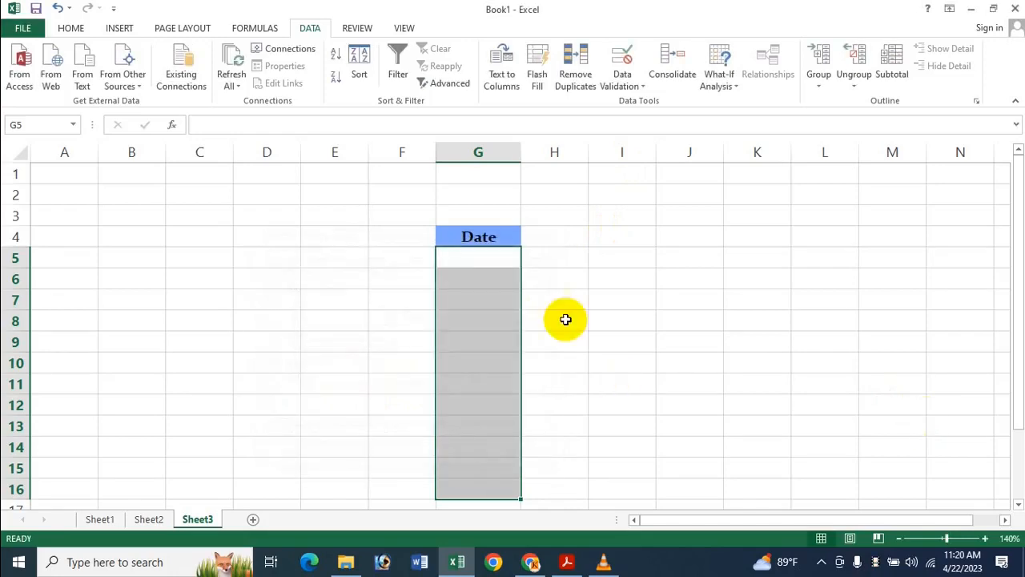
Step: Try to enter the date 1/1/2022 in G5 and cancel the entry
{"action": "left_click", "coordinate": [472, 259]}
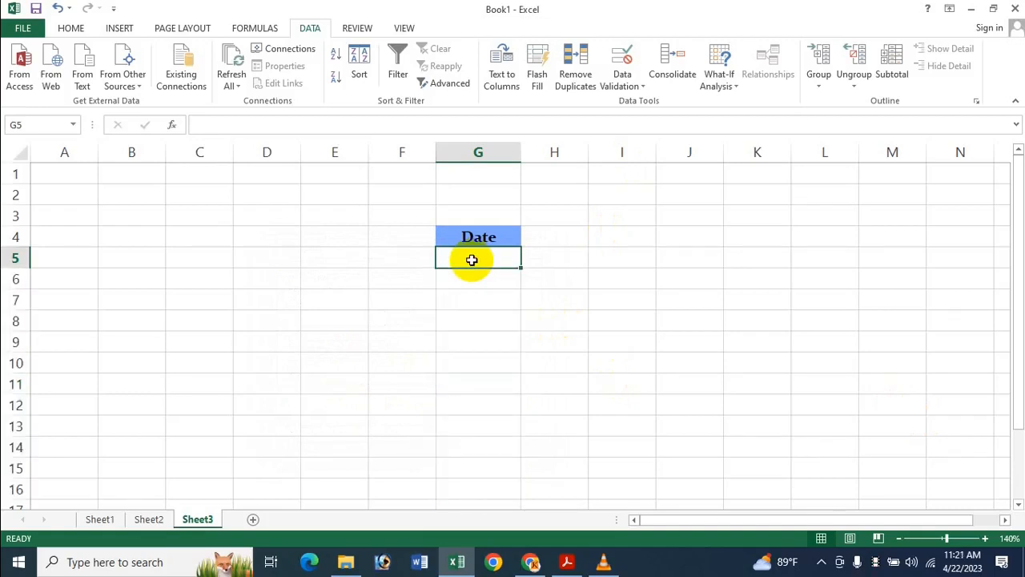
{"action": "type", "text": "1/1/2"}
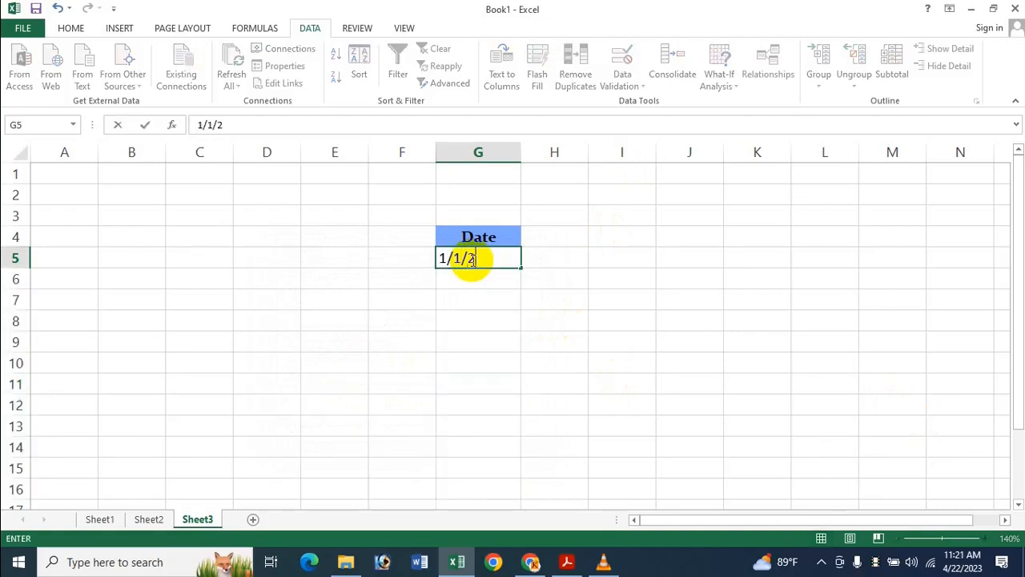
{"action": "type", "text": "022"}
{"action": "key", "text": "Return"}
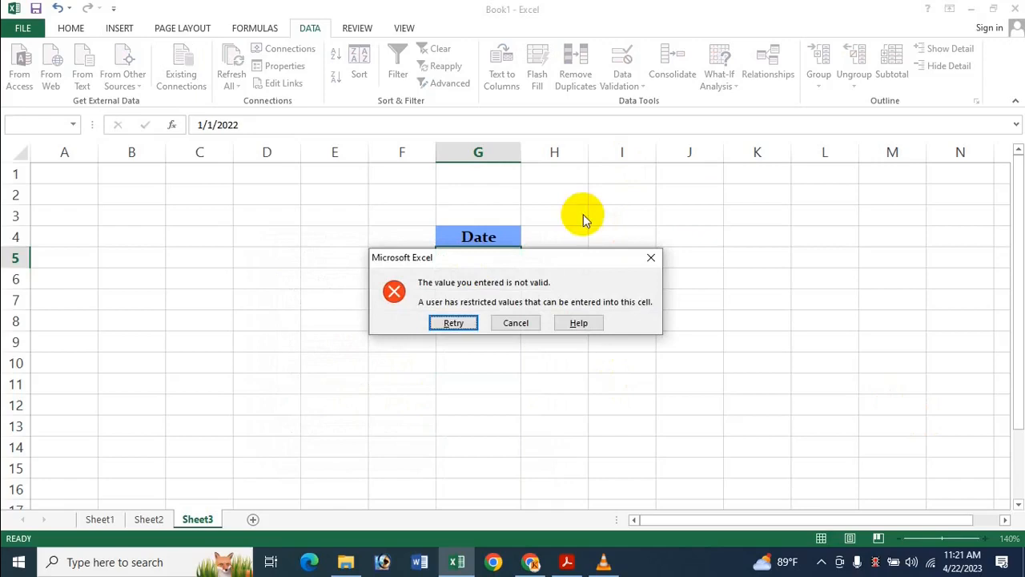
{"action": "left_click", "coordinate": [657, 251]}
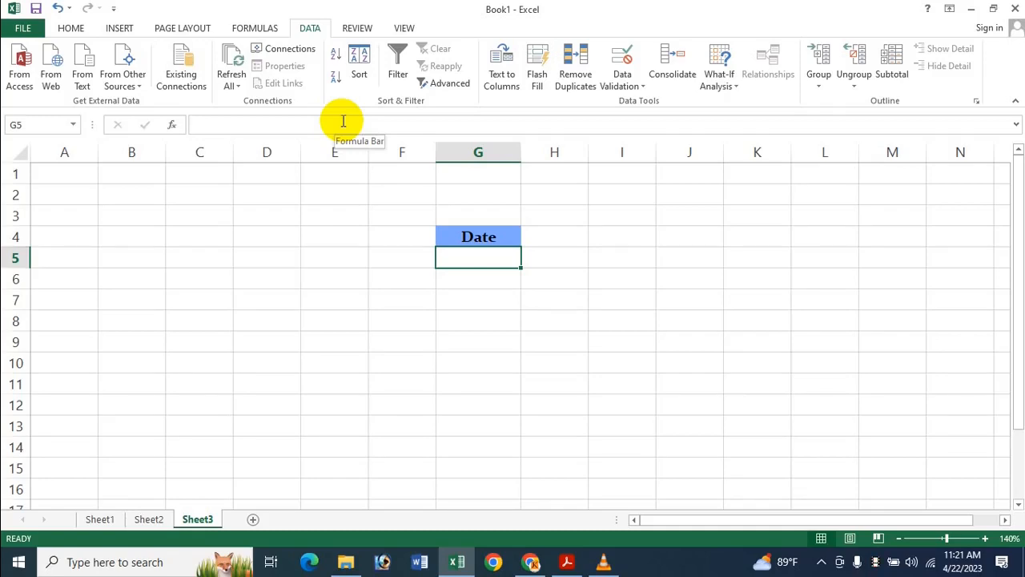
Step: Enter the date 1/12/2022 in G5 and 1/18/2023 in G6
{"action": "type", "text": "1/"}
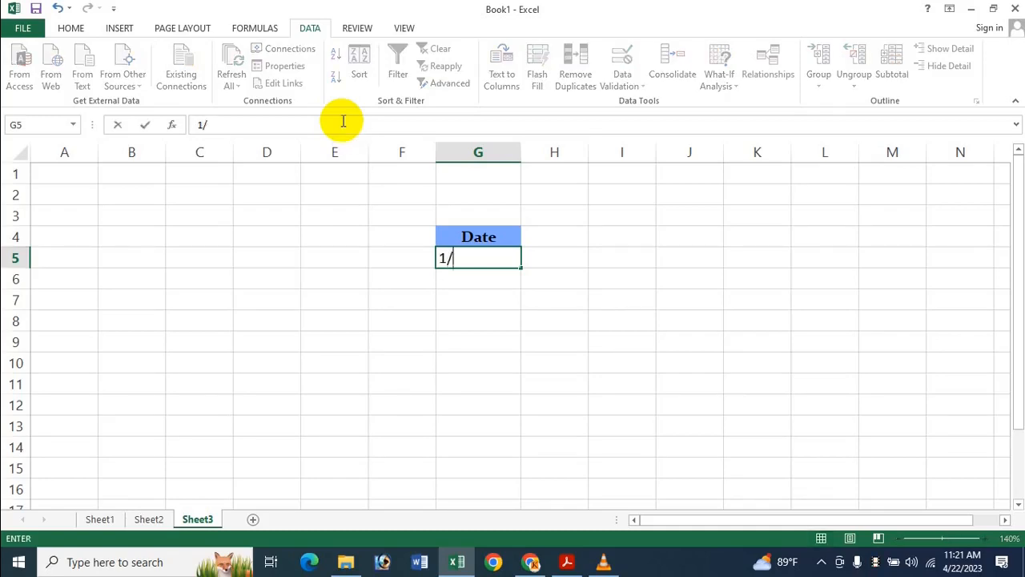
{"action": "type", "text": "12/2022"}
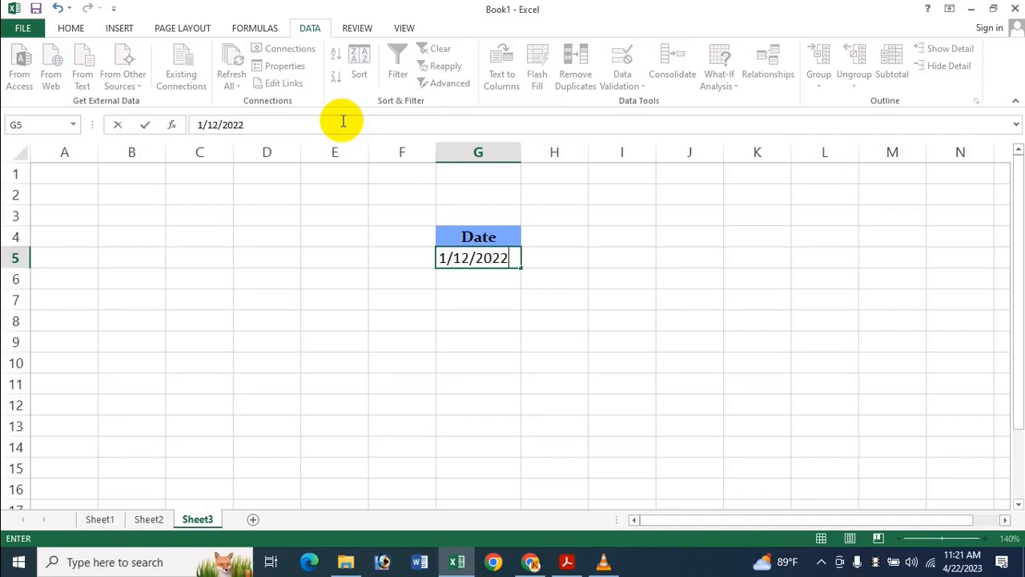
{"action": "key", "text": "Return"}
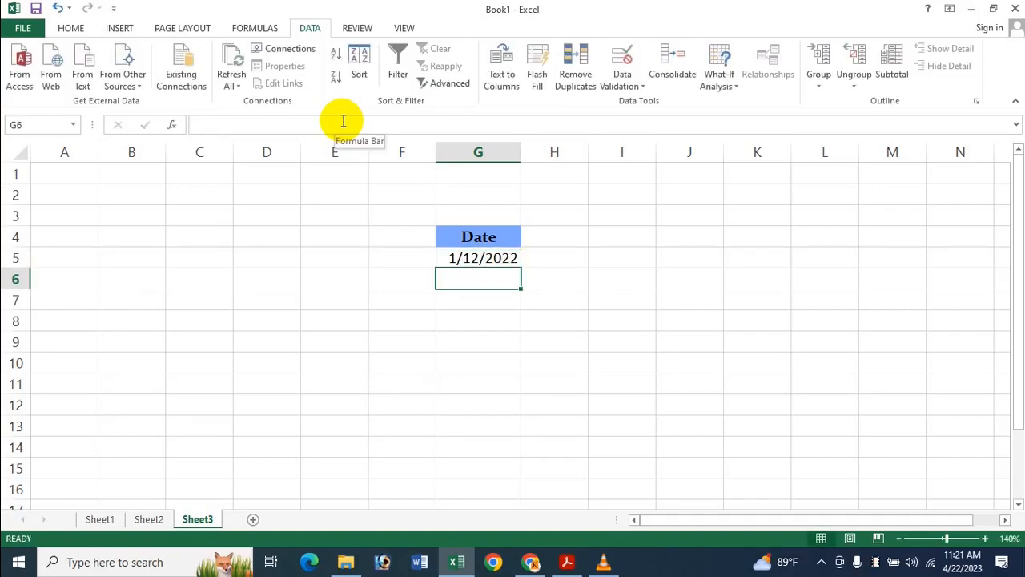
{"action": "type", "text": "1"}
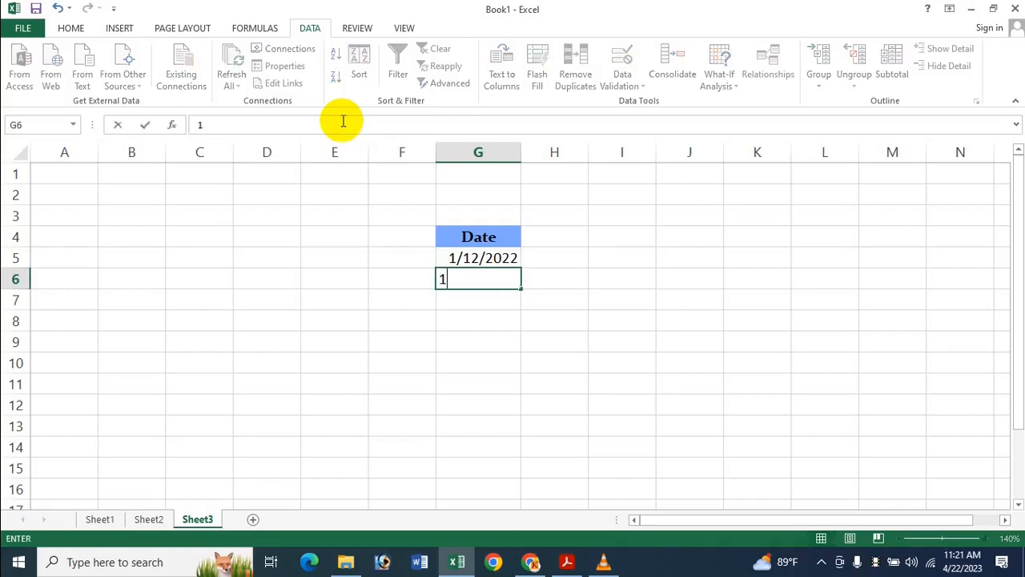
{"action": "type", "text": "/18/2023"}
{"action": "key", "text": "Return"}
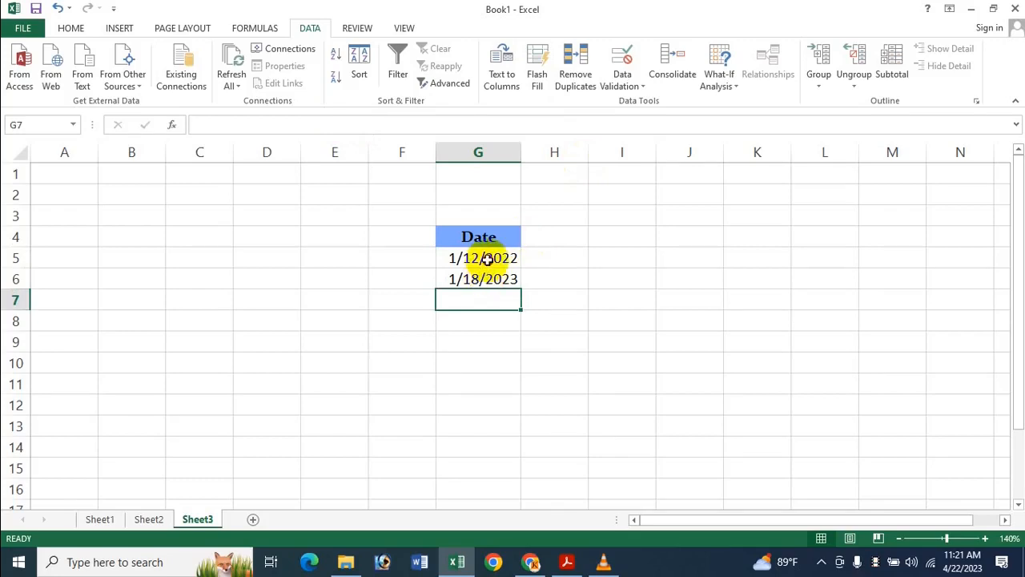
Step: Clear the dates in G5:G6, and change the date validation condition on G5:G16 to less than or equal to
{"action": "left_click_drag", "start_coordinate": [485, 258], "coordinate": [503, 488]}
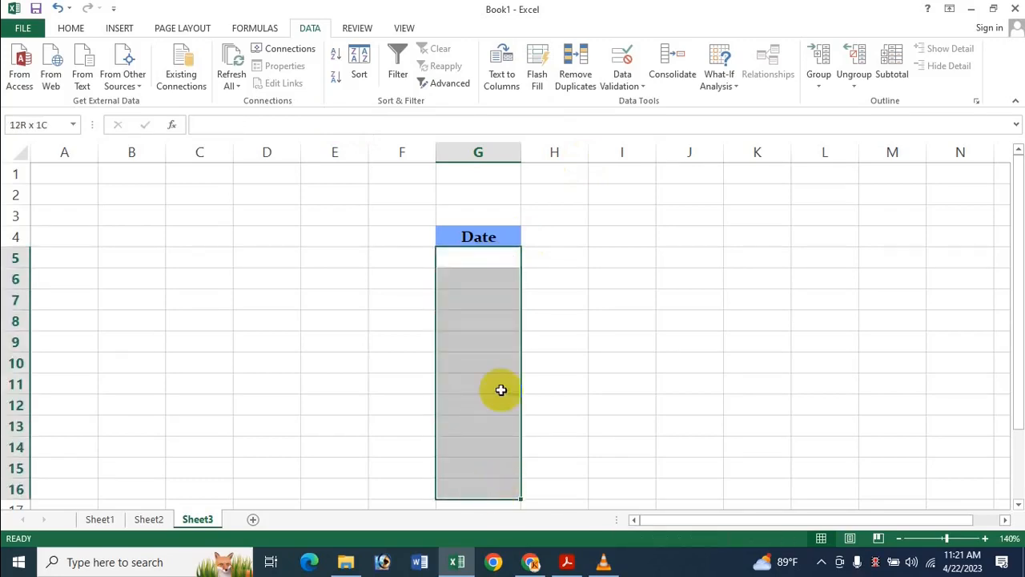
{"action": "left_click", "coordinate": [632, 65]}
{"action": "left_click", "coordinate": [327, 345]}
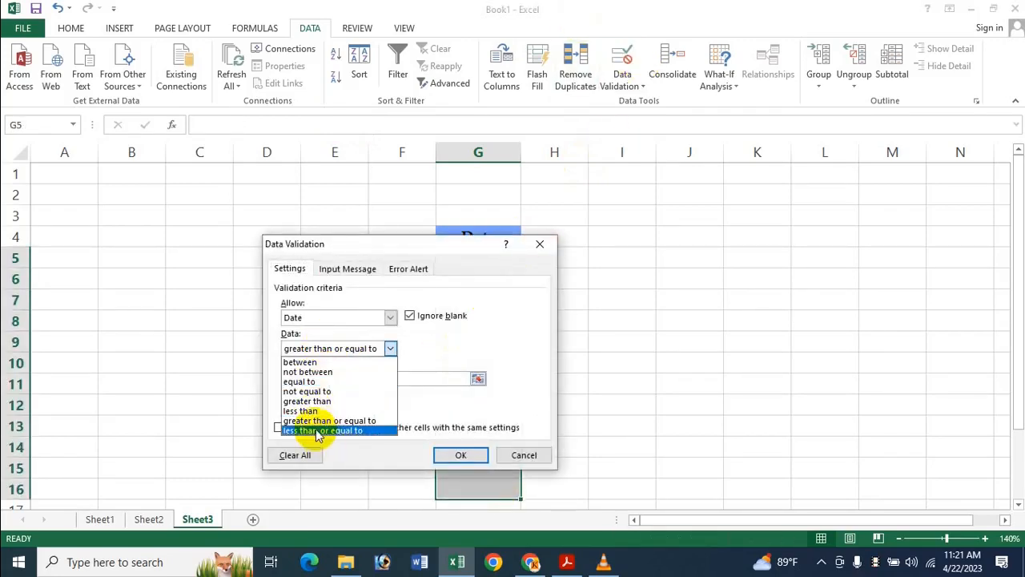
{"action": "left_click", "coordinate": [316, 430]}
{"action": "left_click", "coordinate": [458, 453]}
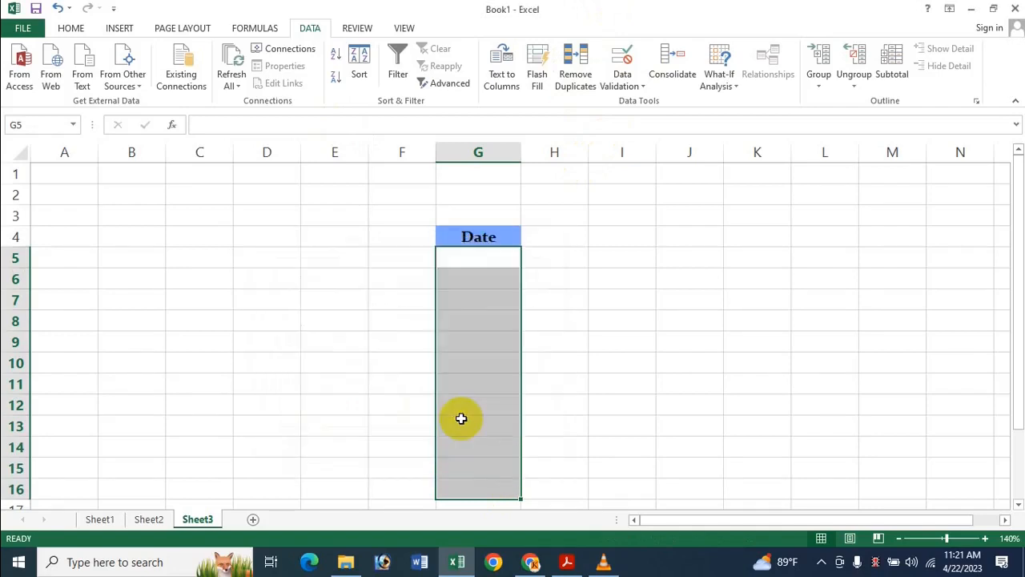
Step: Enter the date 1/9/2022 in G5 and 1/12/2022 in G6
{"action": "left_click", "coordinate": [493, 261]}
{"action": "type", "text": "1/"}
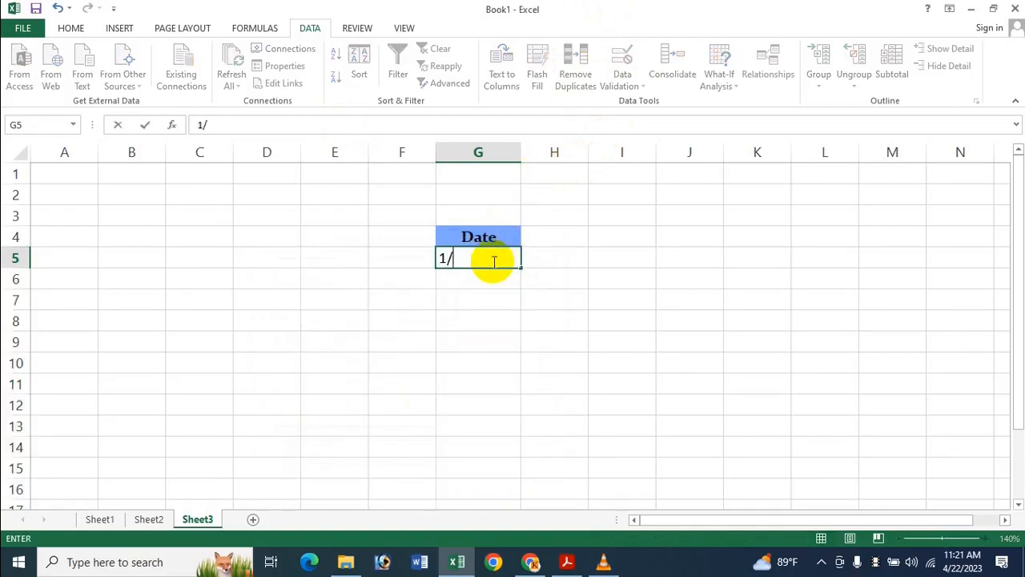
{"action": "type", "text": "9/2022"}
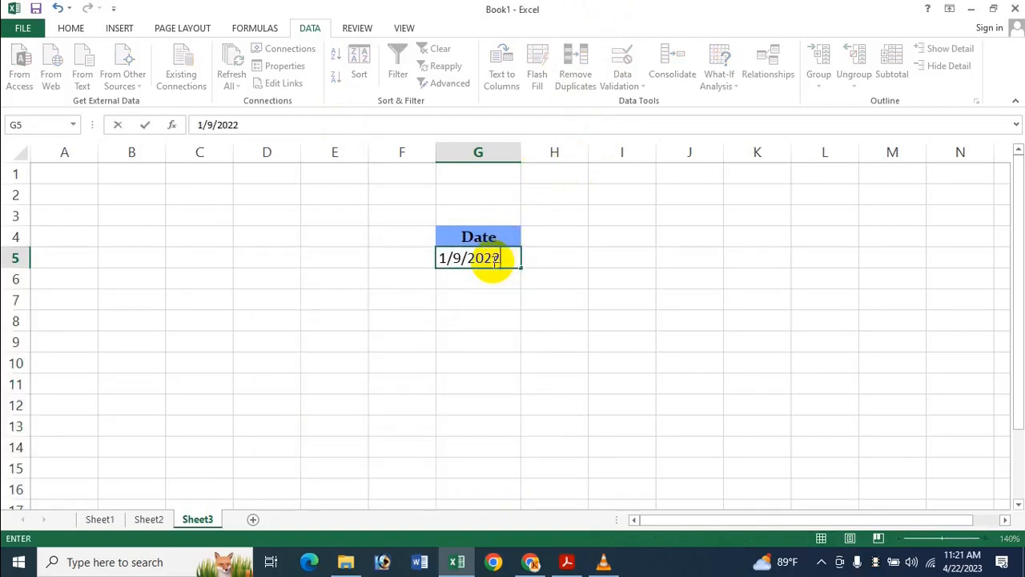
{"action": "key", "text": "Return"}
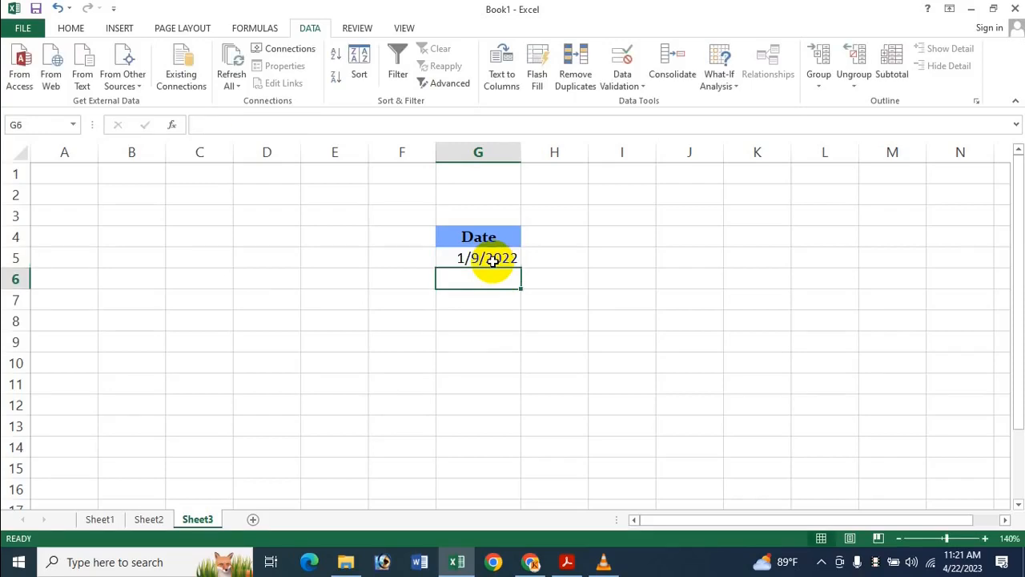
{"action": "type", "text": "1/2"}
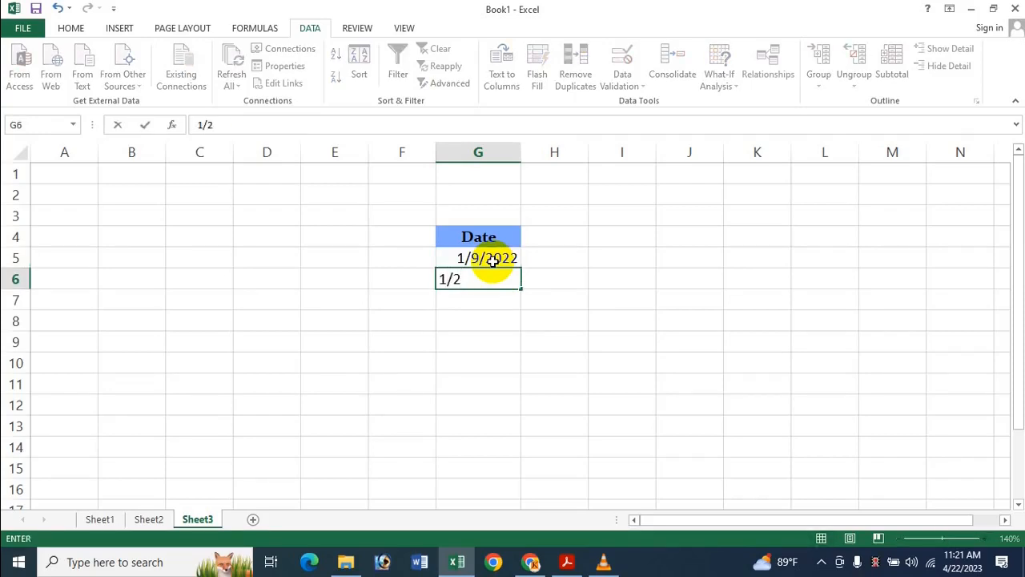
{"action": "key", "text": "BackSpace"}
{"action": "type", "text": "12/2022"}
{"action": "key", "text": "Return"}
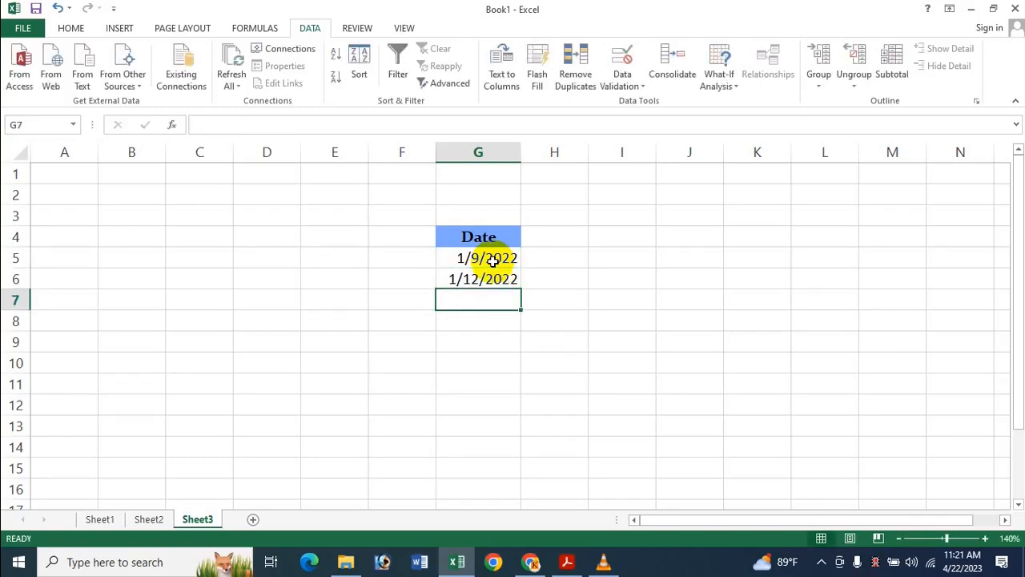
Step: Try to enter the date 1/18/2023 in G7 and cancel the entry
{"action": "type", "text": "1/18"}
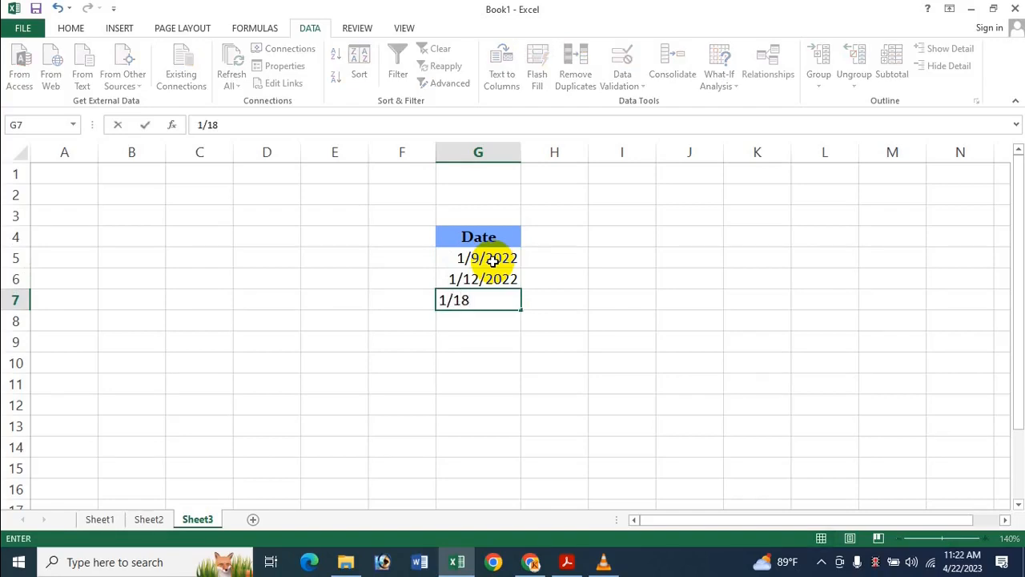
{"action": "type", "text": "2"}
{"action": "key", "text": "BackSpace"}
{"action": "type", "text": "/2023"}
{"action": "key", "text": "Return"}
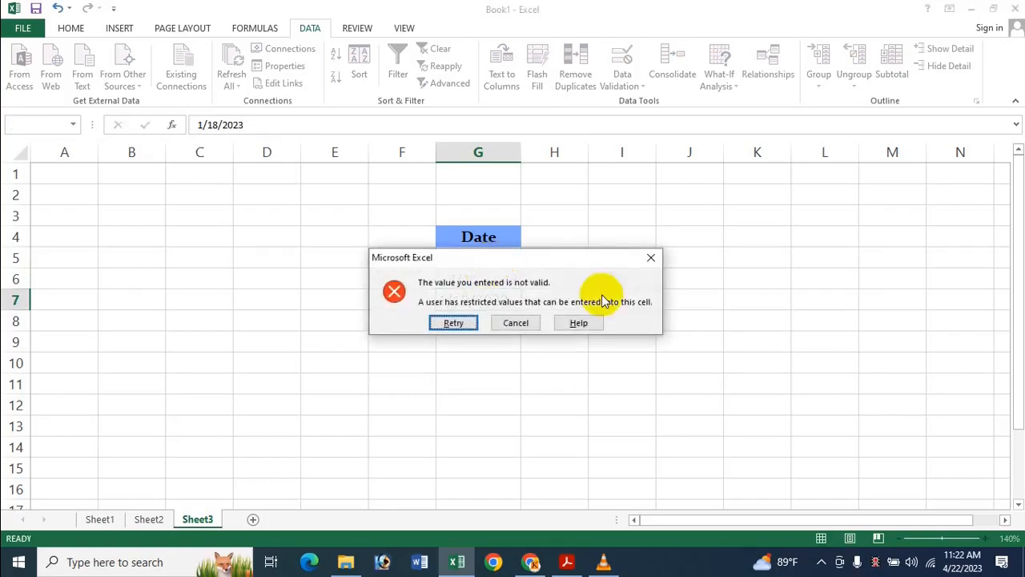
{"action": "left_click", "coordinate": [651, 260]}
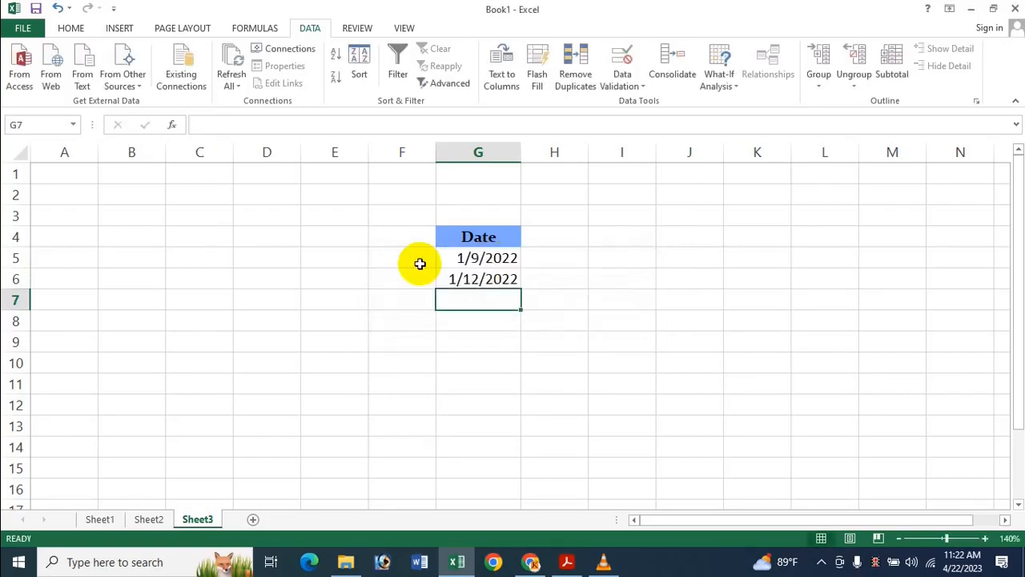
Step: Clear the test dates from the cells below the Date heading
{"action": "left_click", "coordinate": [474, 255]}
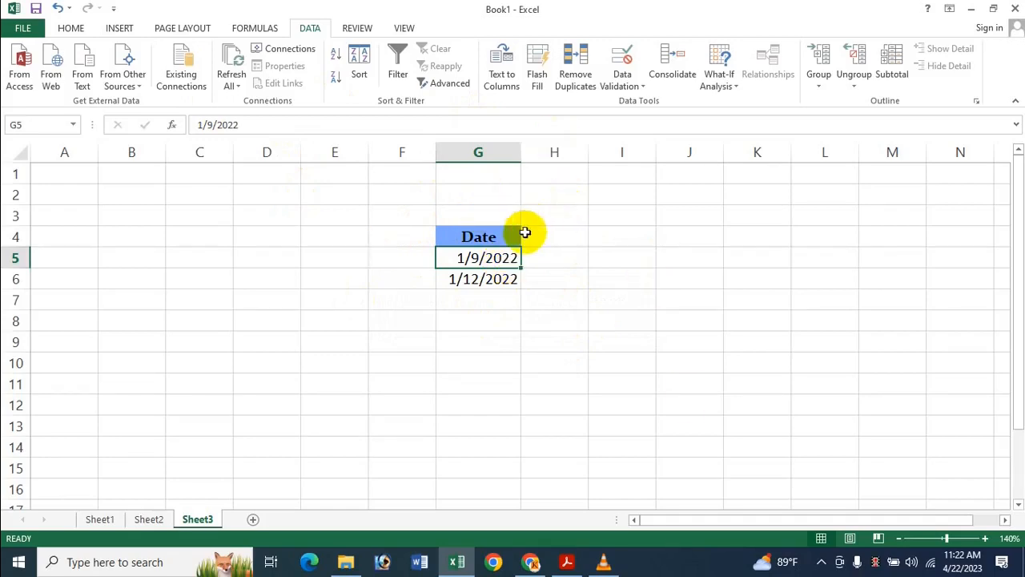
{"action": "left_click_drag", "start_coordinate": [469, 258], "coordinate": [465, 332]}
{"action": "key", "text": "Delete"}
{"action": "left_click", "coordinate": [465, 255]}
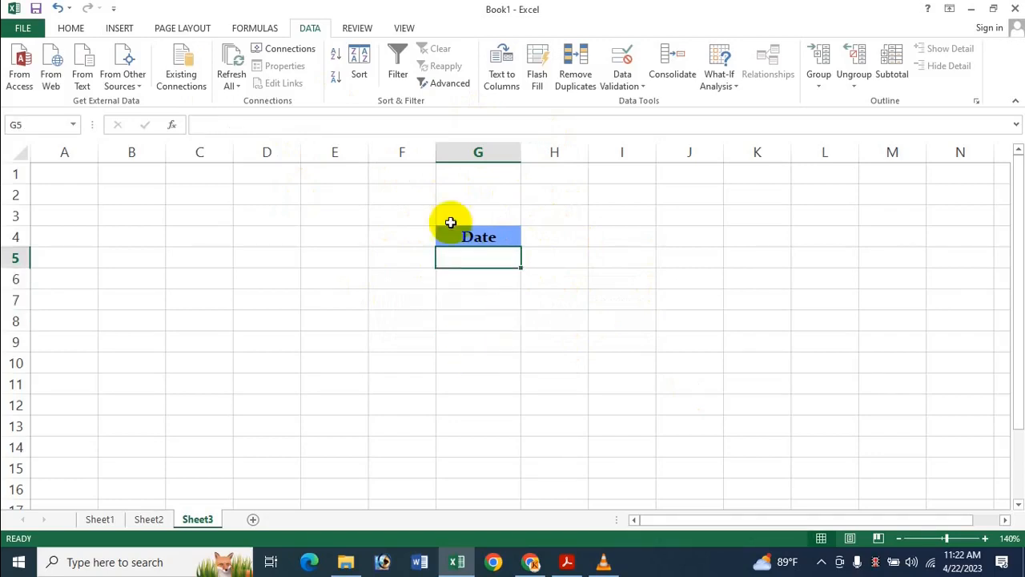
{"action": "left_click", "coordinate": [486, 320]}
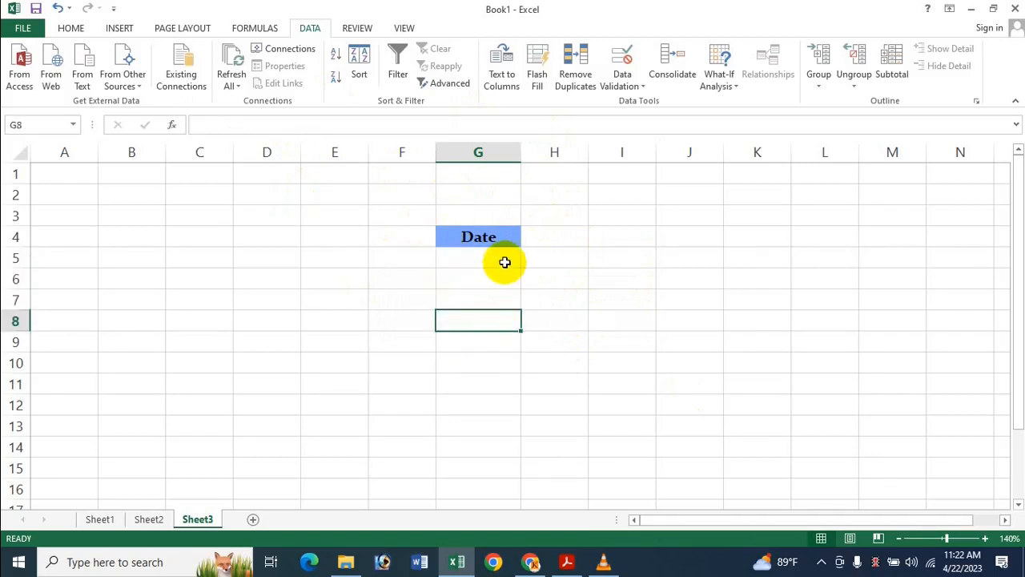
Step: Switch to Adobe Acrobat and view the title page of the date data validation document
{"action": "left_click", "coordinate": [570, 561]}
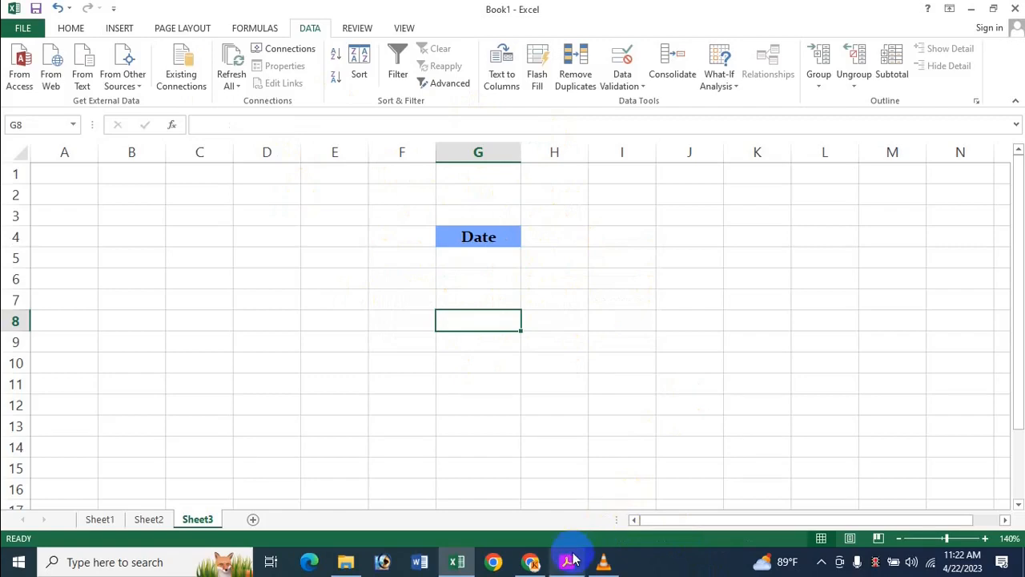
{"action": "left_click", "coordinate": [572, 559]}
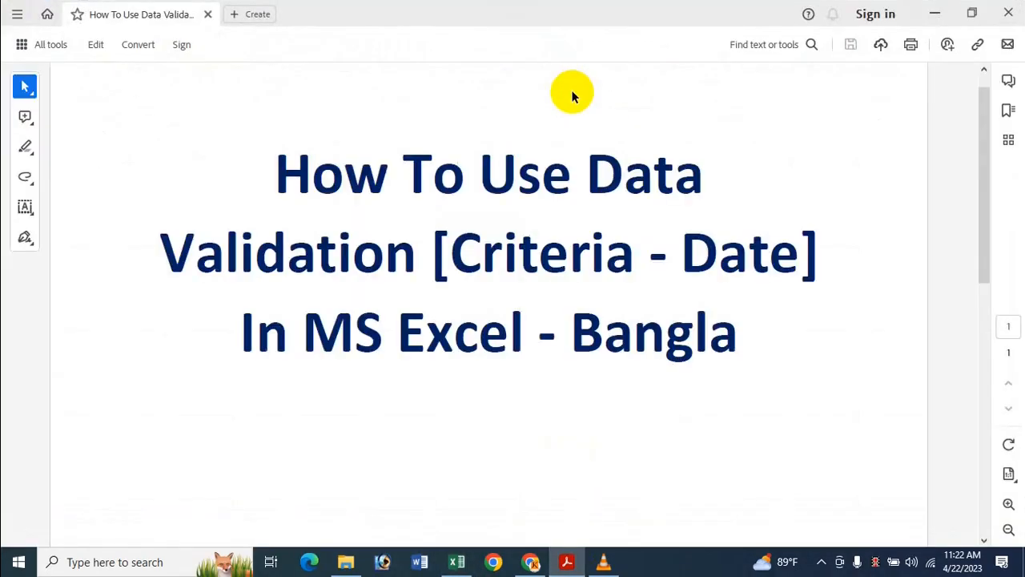
{"action": "scroll", "coordinate": [572, 264], "scroll_direction": "up", "scroll_amount": 1}
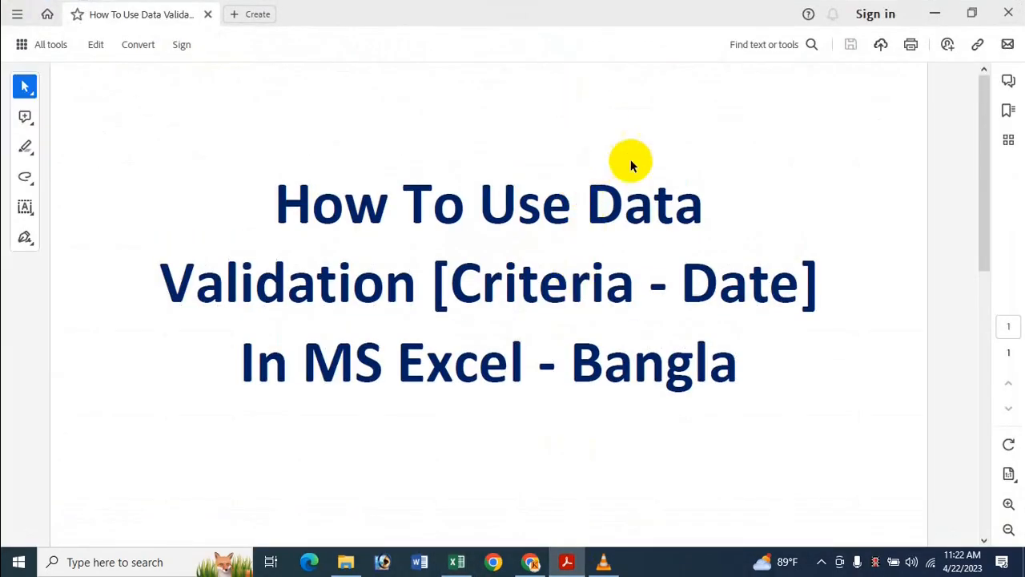